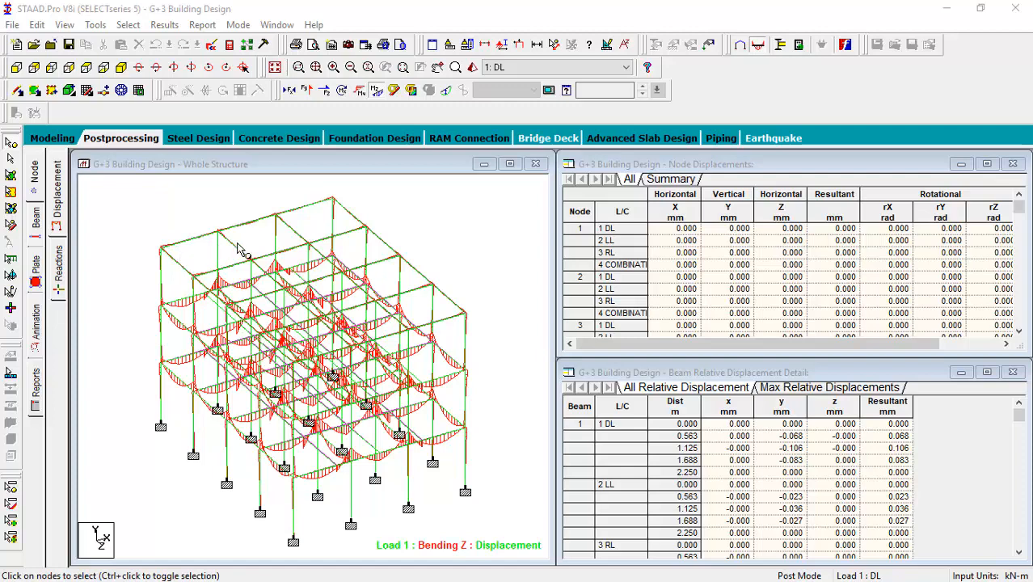
- Close the structural analysis model in STAAD.Pro and switch to RCDC 8.0
scroll(386, 380, down, 1)
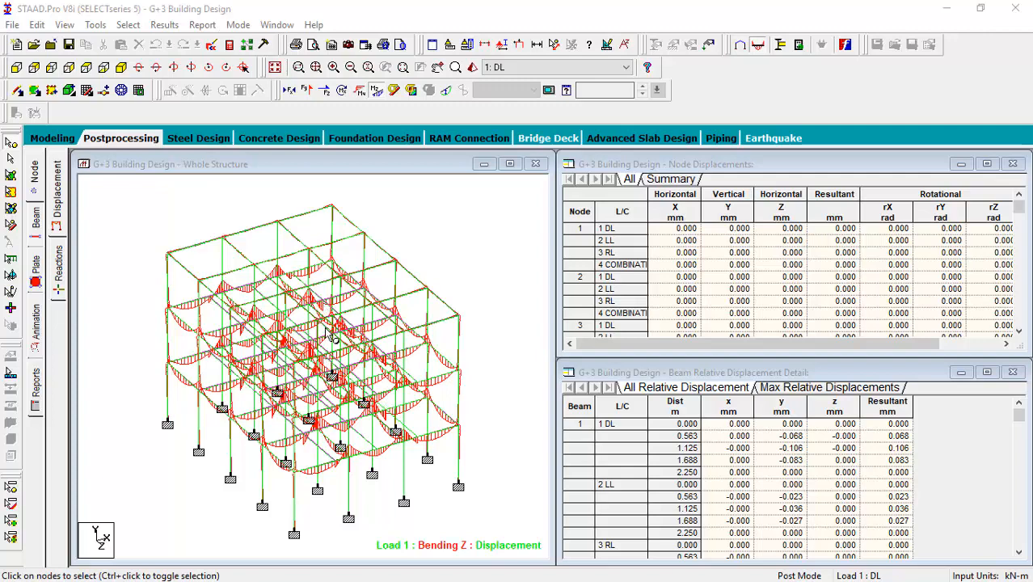
click(1016, 9)
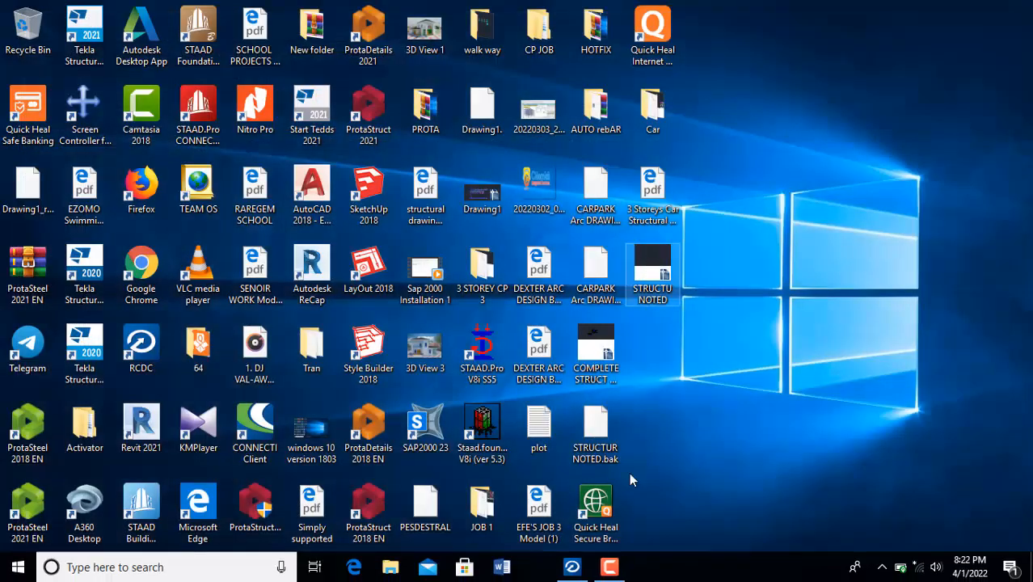
click(538, 567)
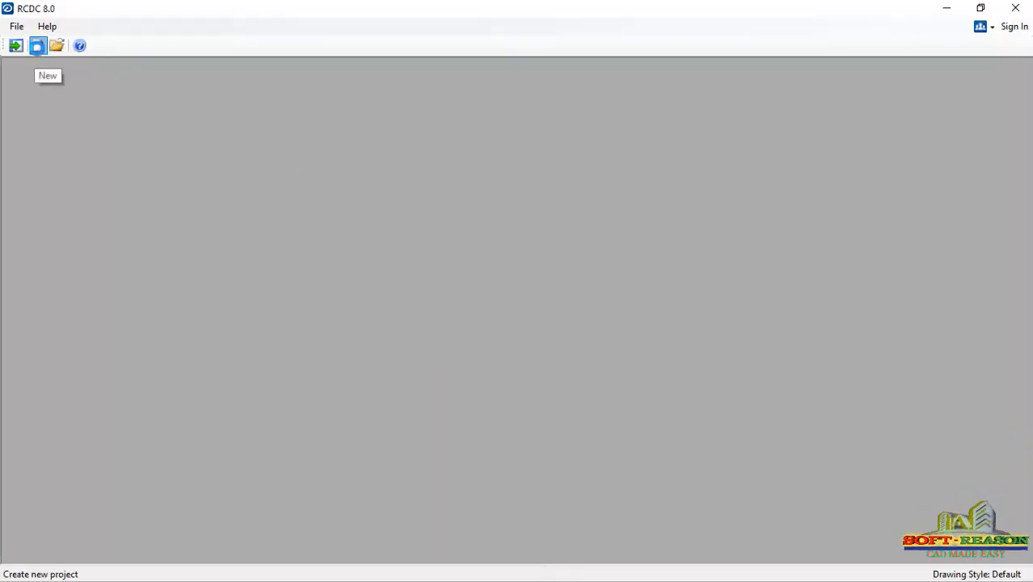
- Start a new project named G+3 Building, fill in the client and engineer names, and choose design code BS 8110 - 97
click(37, 46)
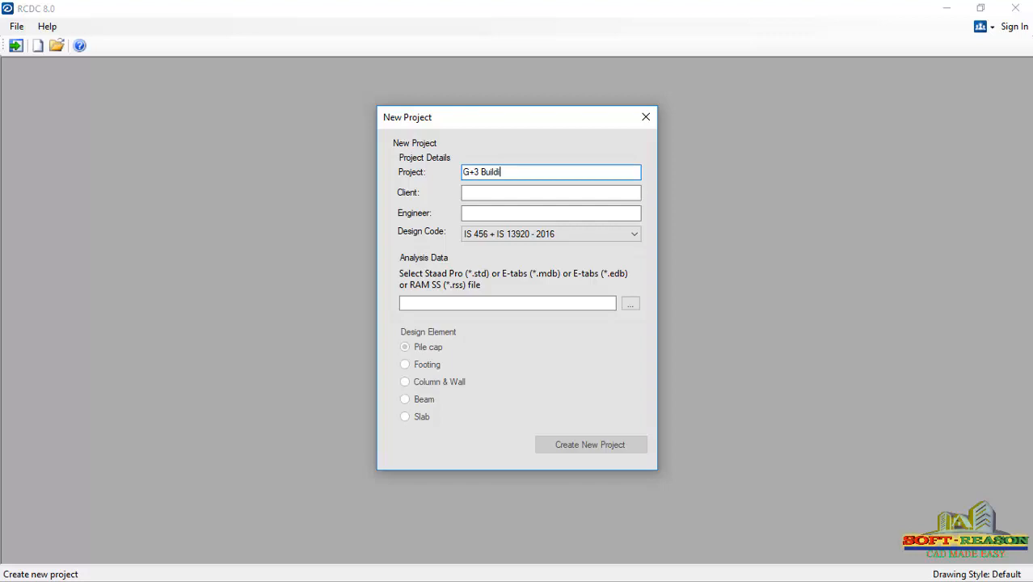
click(492, 191)
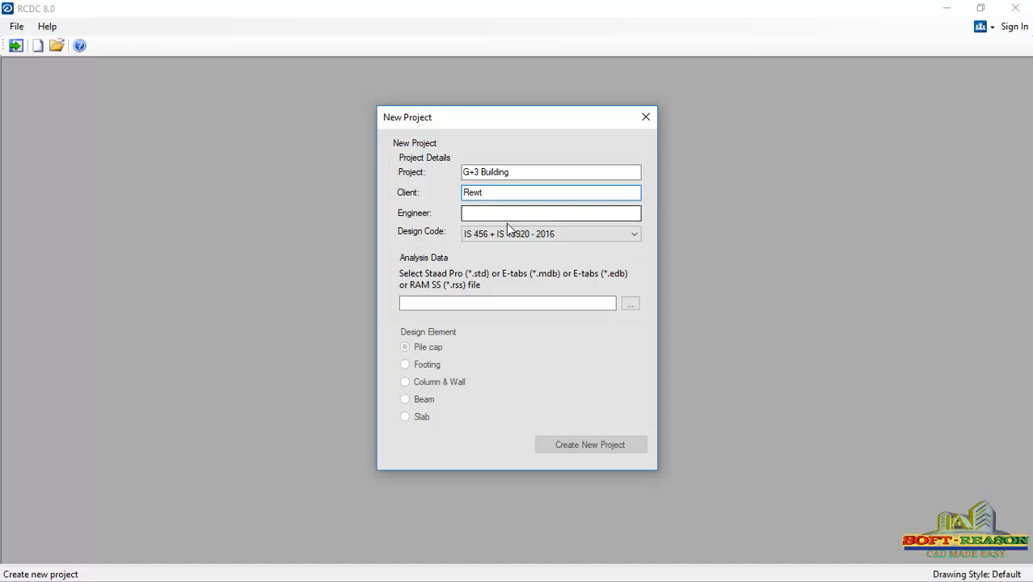
click(501, 217)
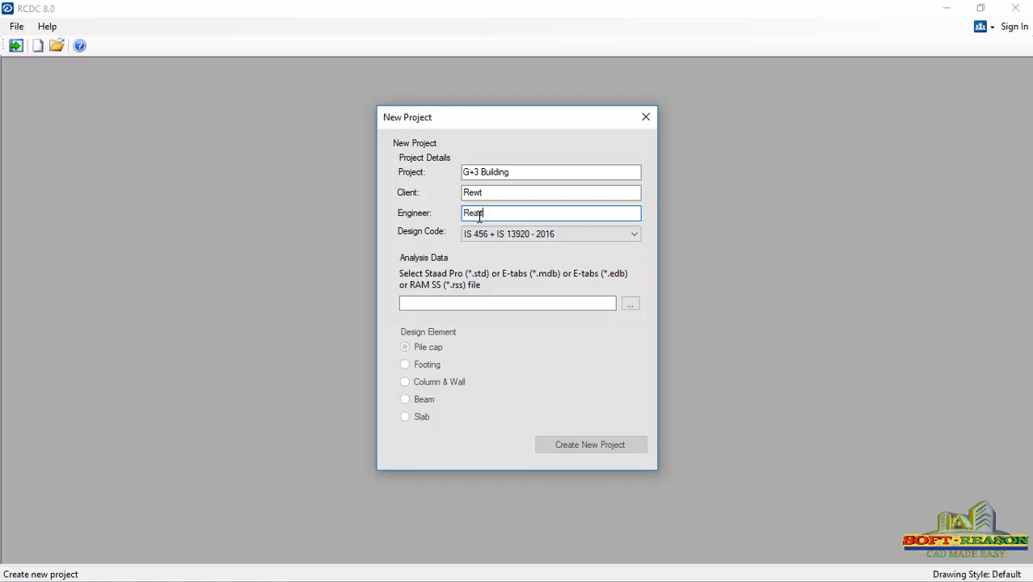
click(635, 233)
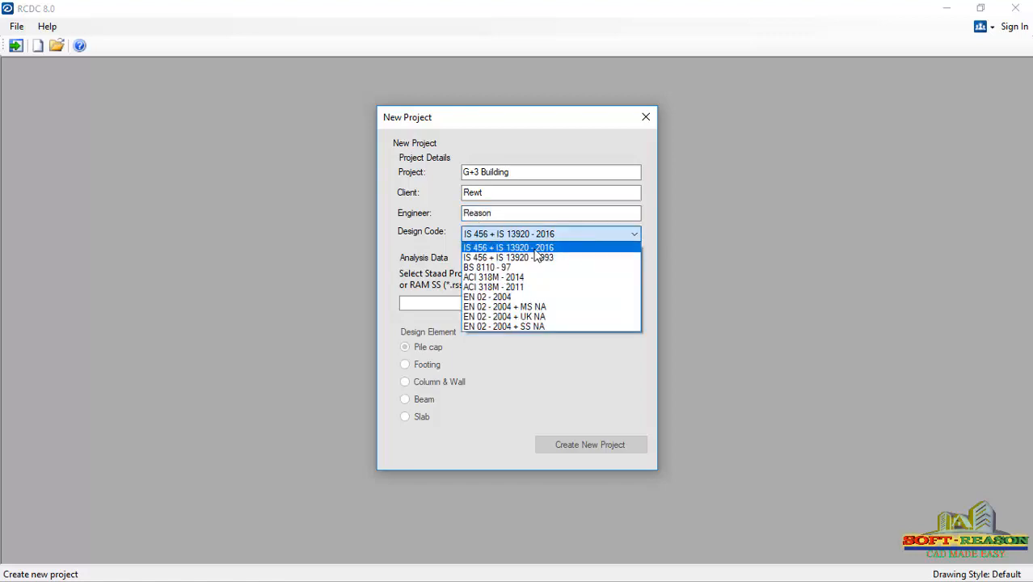
click(516, 270)
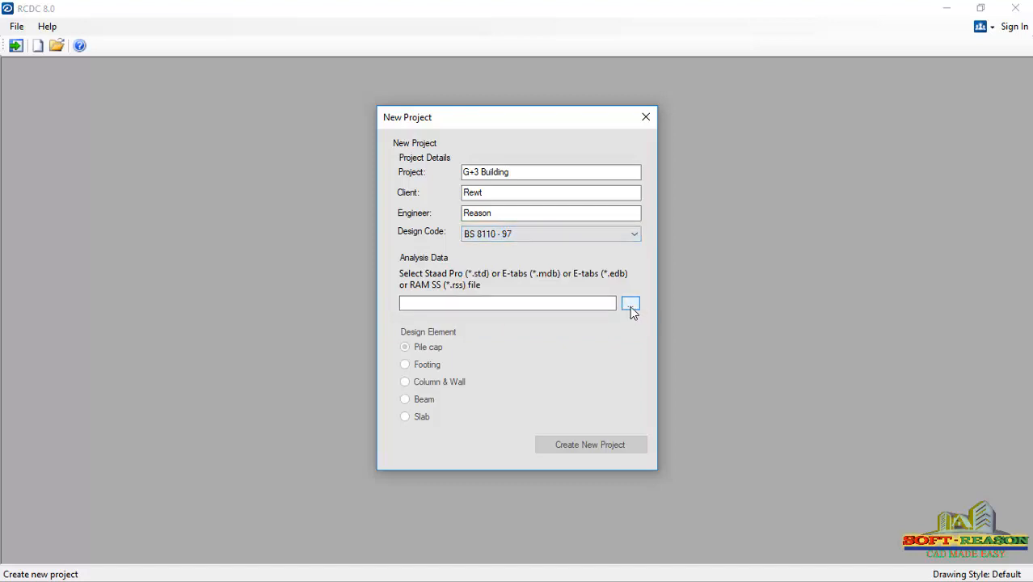
- Load the G+3 Building Design analysis file and create the project with Footing as the design element
click(630, 305)
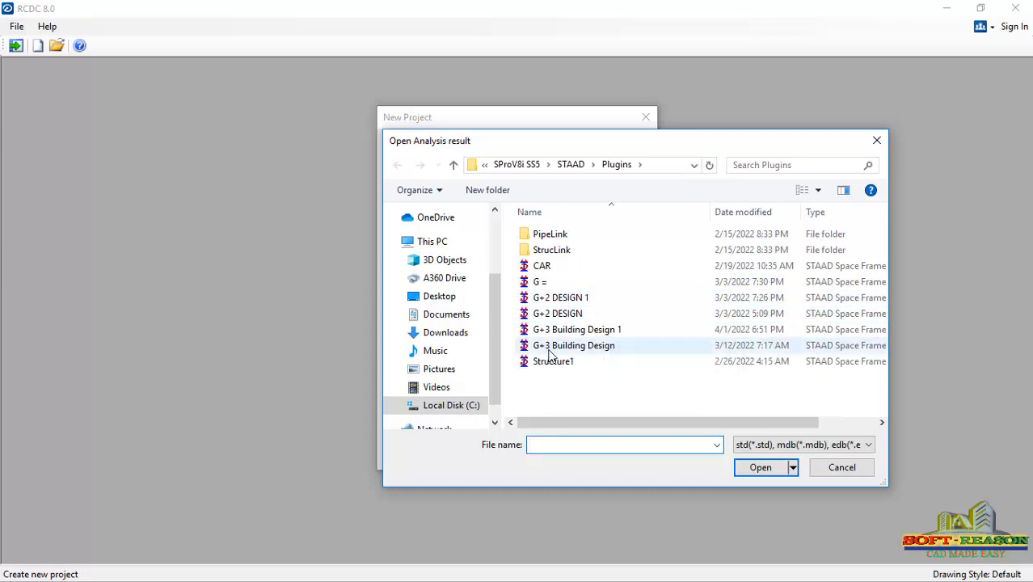
click(550, 348)
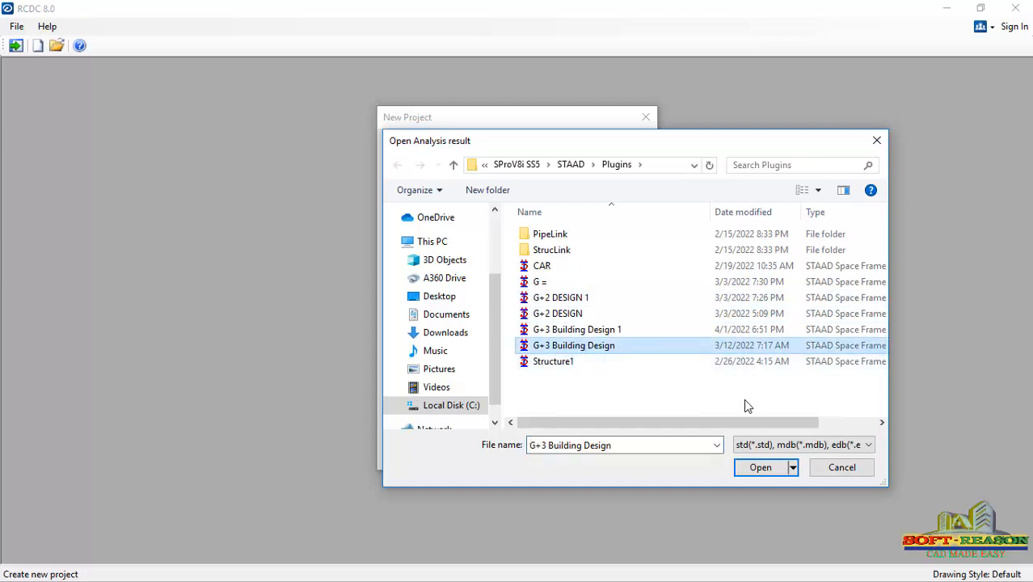
click(760, 468)
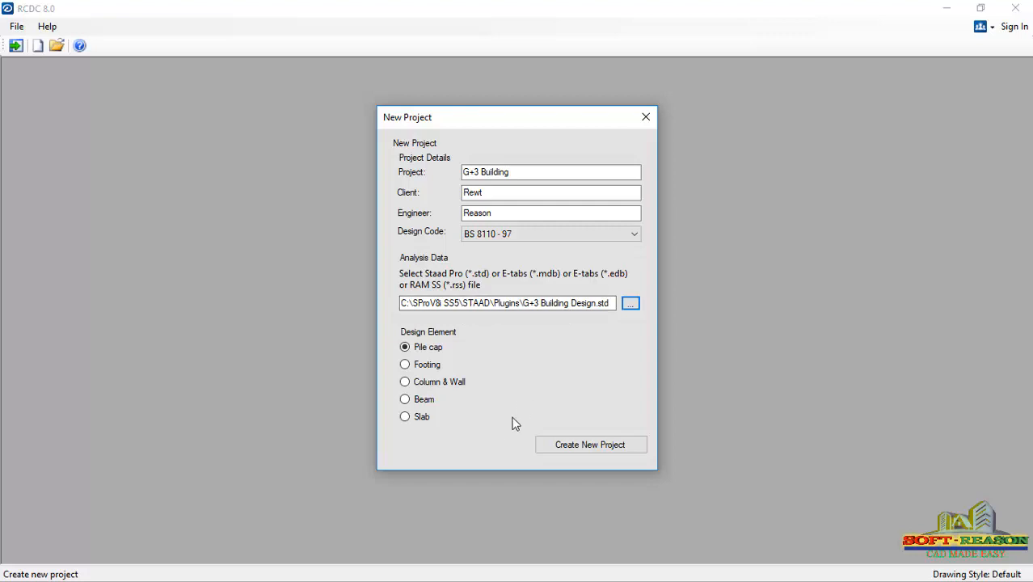
click(407, 368)
click(594, 445)
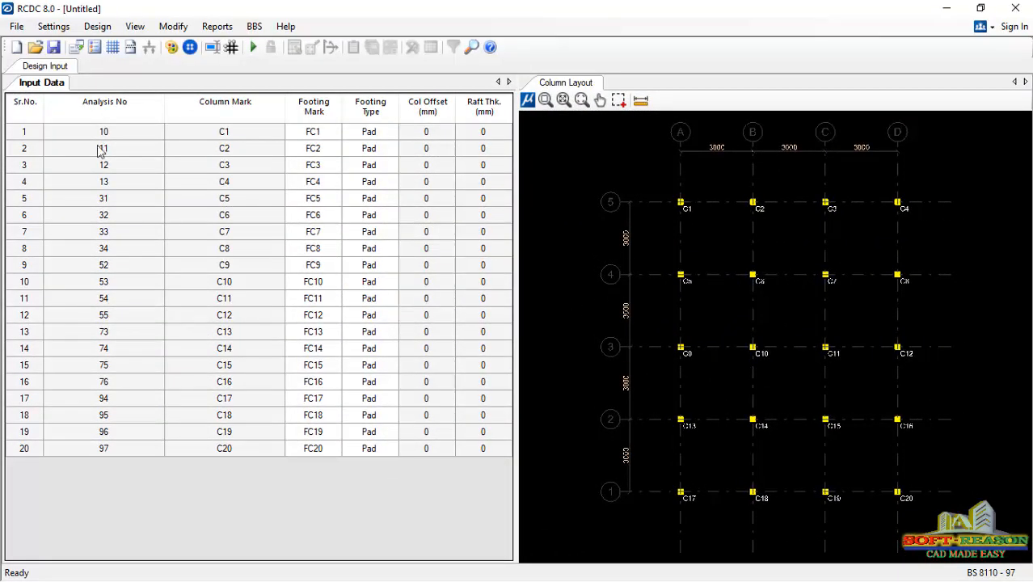
- Save the new project in the Plugins folder under the file name footing
click(53, 46)
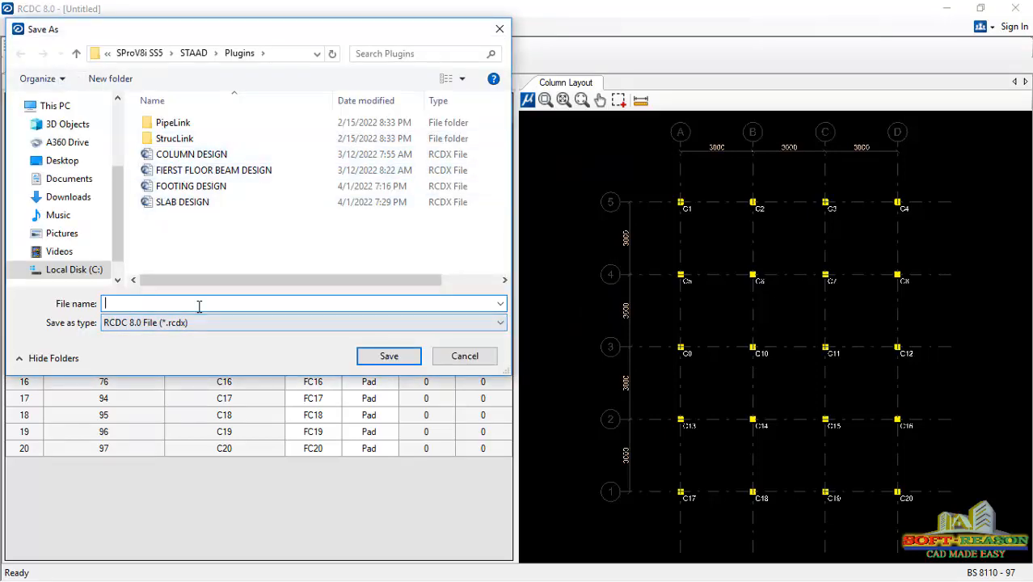
text(footing)
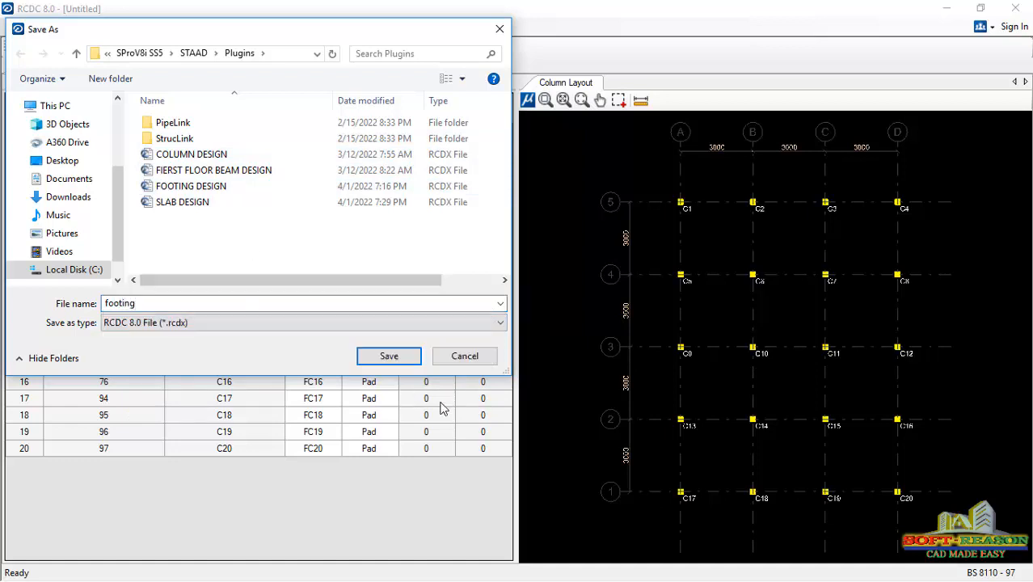
click(387, 356)
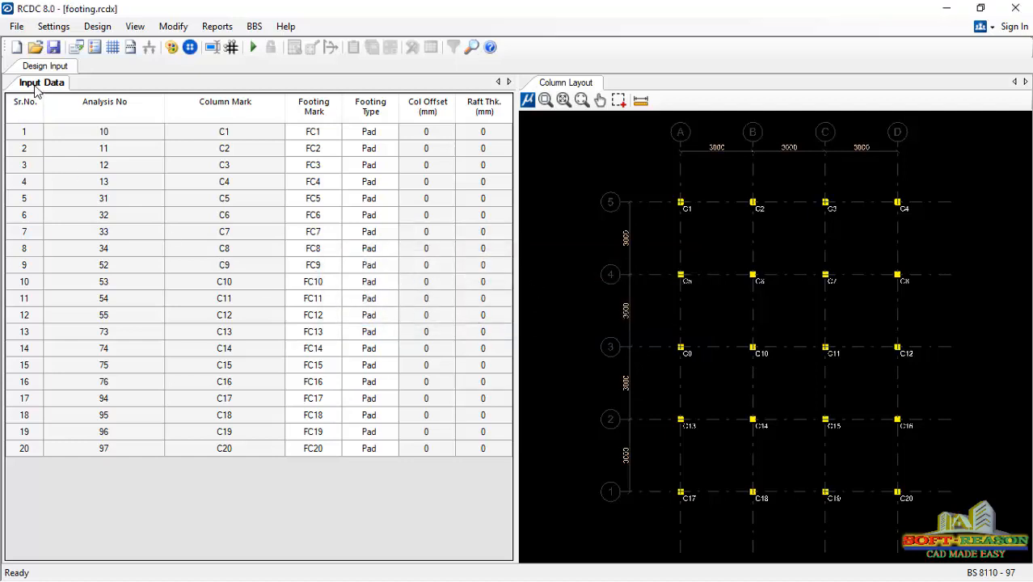
- In the general settings, set the concrete grade to C20 and steel grade to Fe410, keeping the soil type as Medium
click(53, 27)
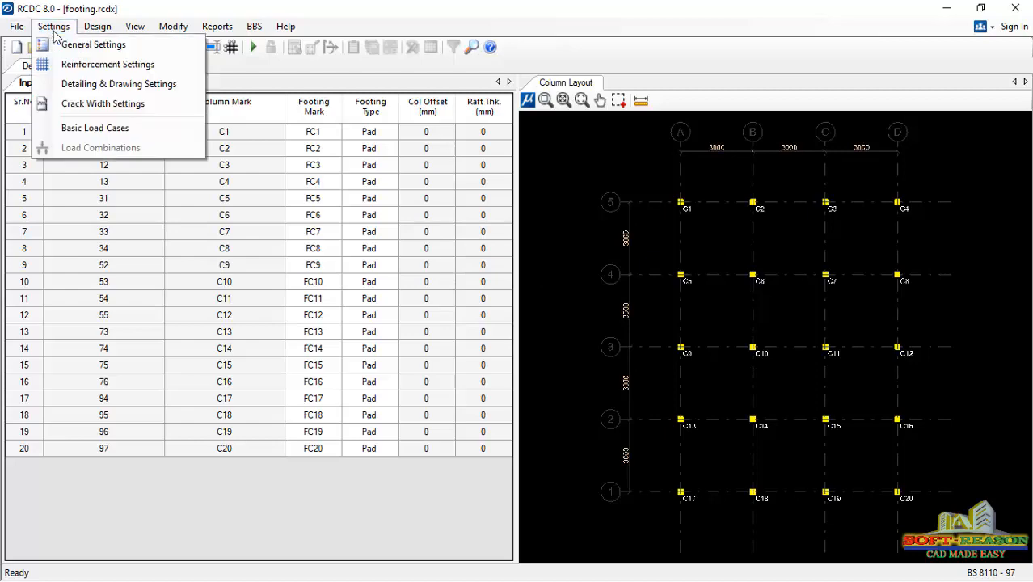
click(180, 127)
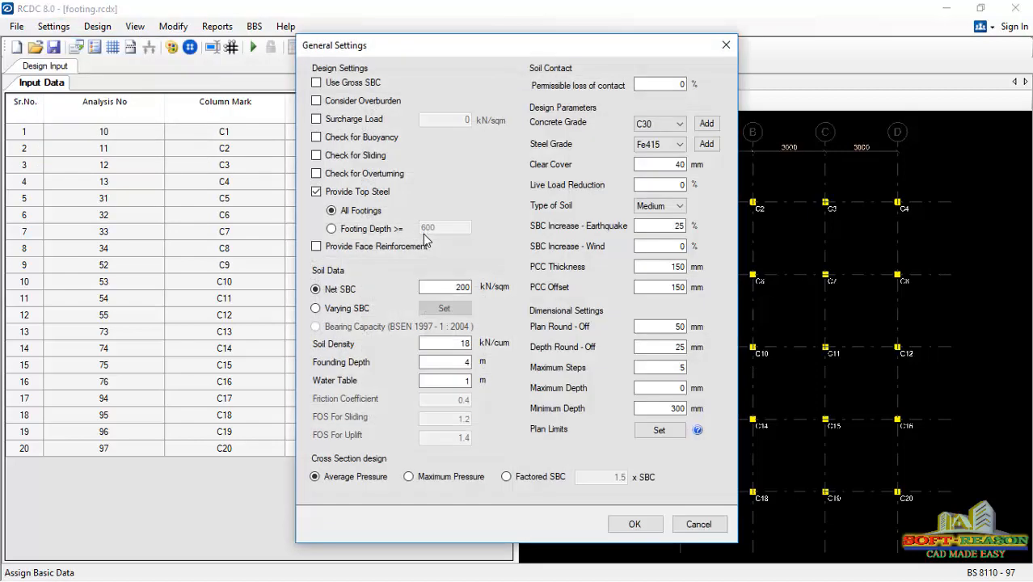
drag(472, 44, 471, 15)
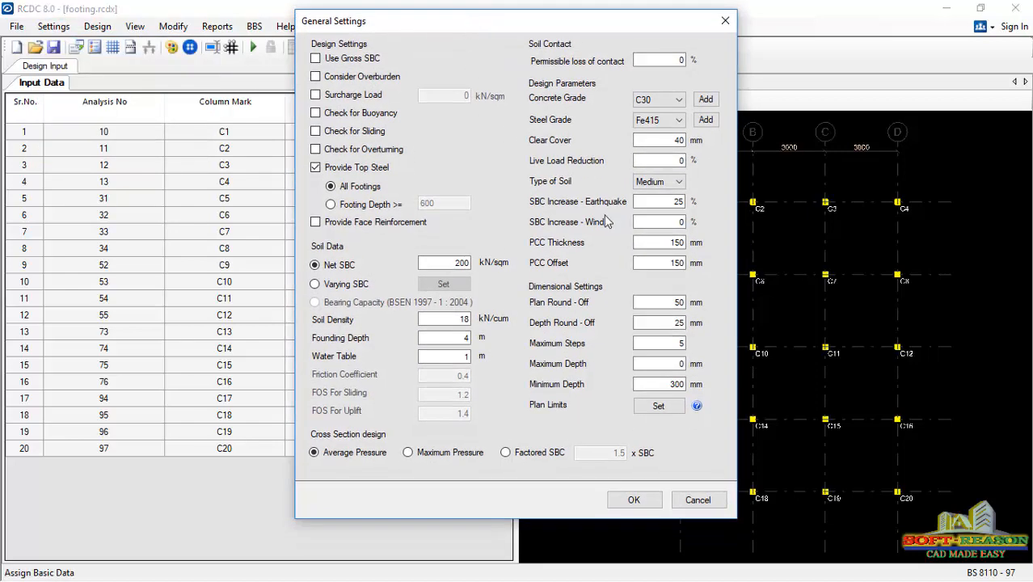
click(684, 104)
click(658, 125)
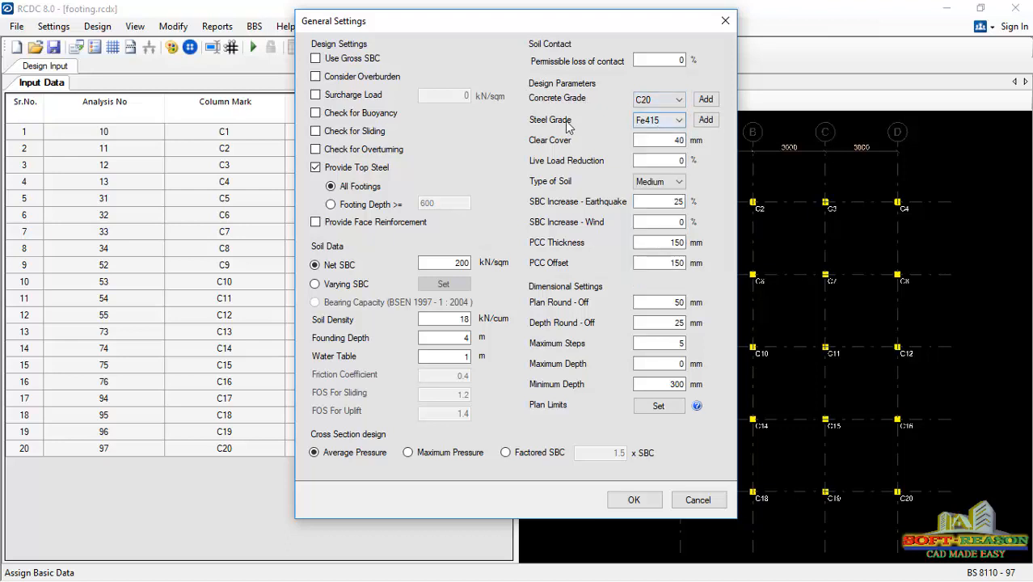
click(670, 122)
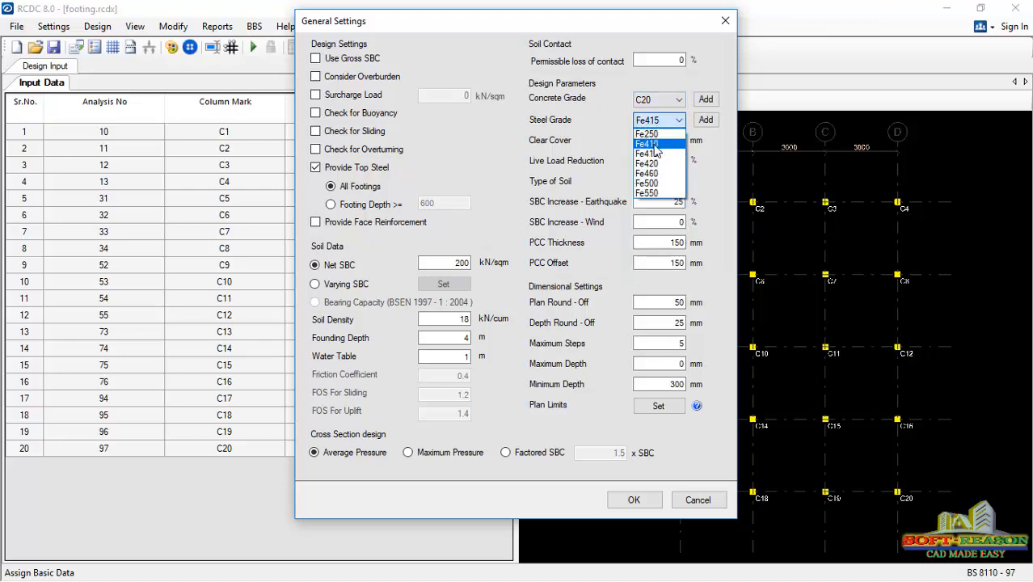
click(653, 143)
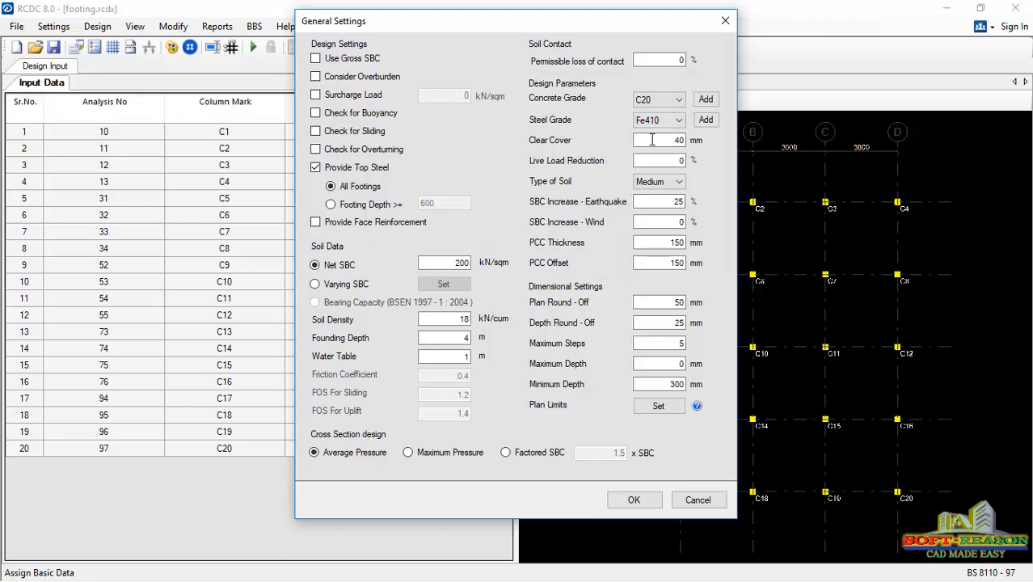
click(678, 142)
click(679, 182)
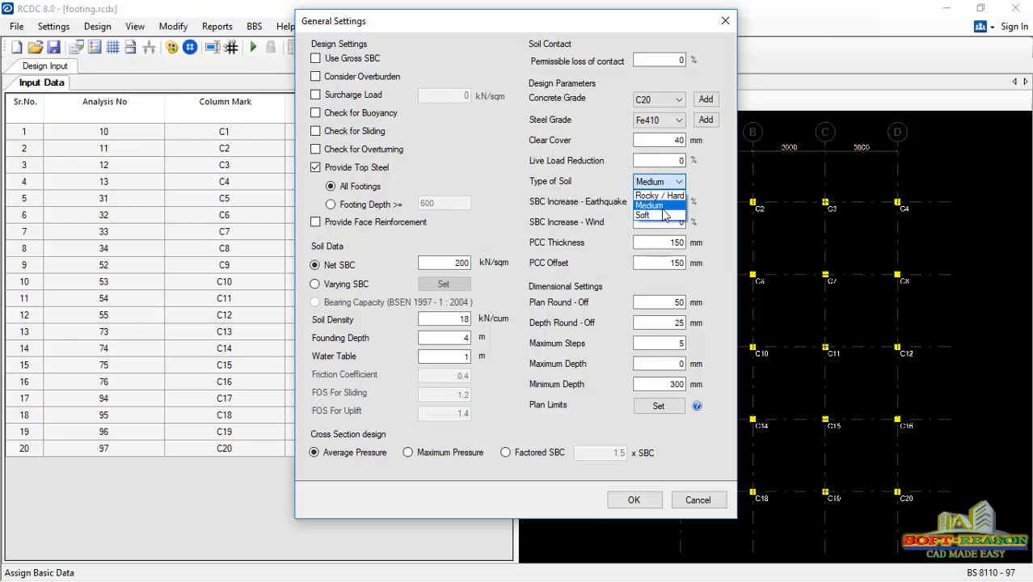
click(659, 205)
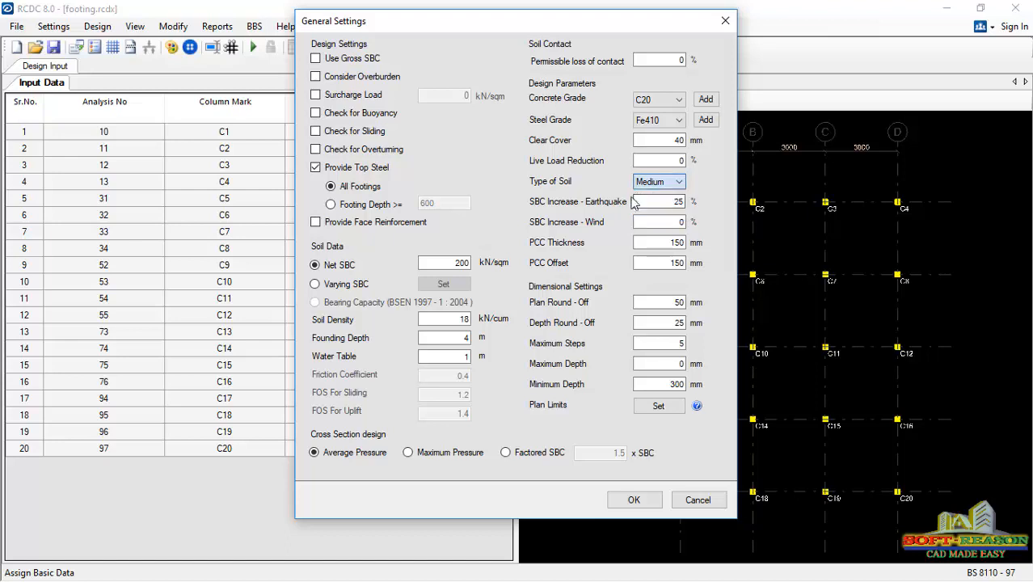
- Enable the overturning and sliding checks and the overburden consideration, and apply the general settings
click(316, 151)
click(331, 136)
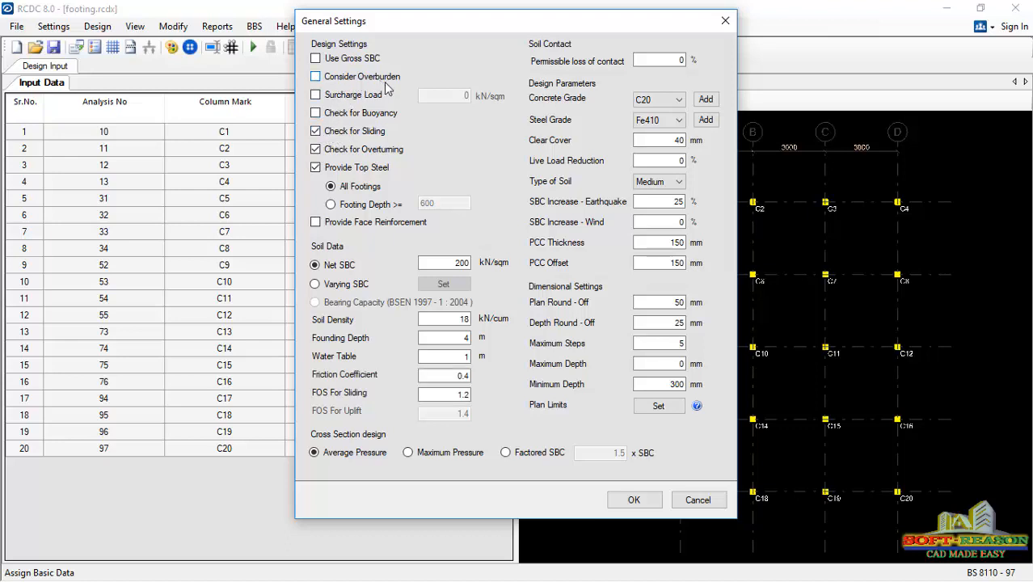
click(315, 76)
click(637, 502)
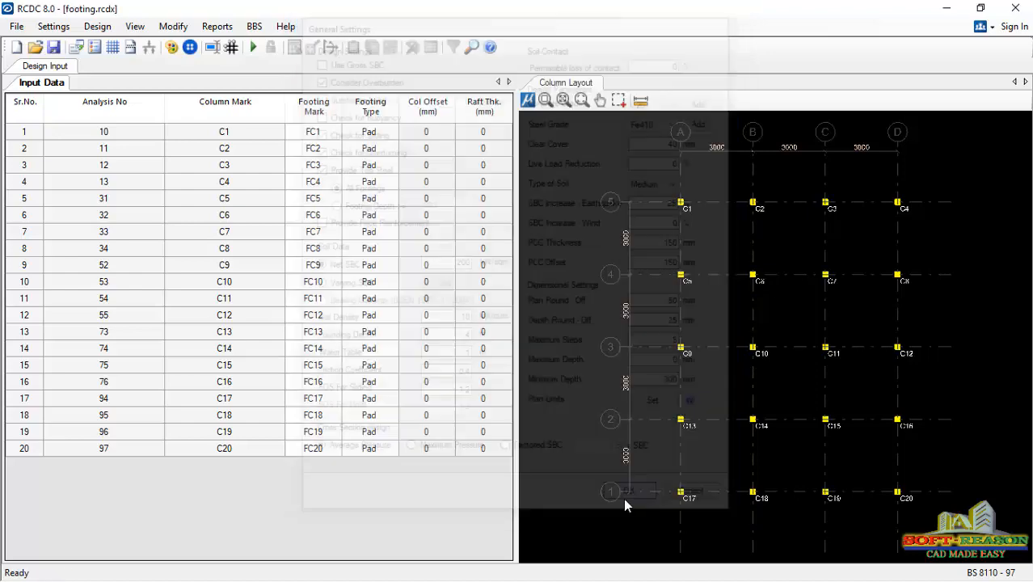
- In the reinforcement settings, set the minimum bottom and top main steel to 12 and the maximum main steel to 16
click(53, 26)
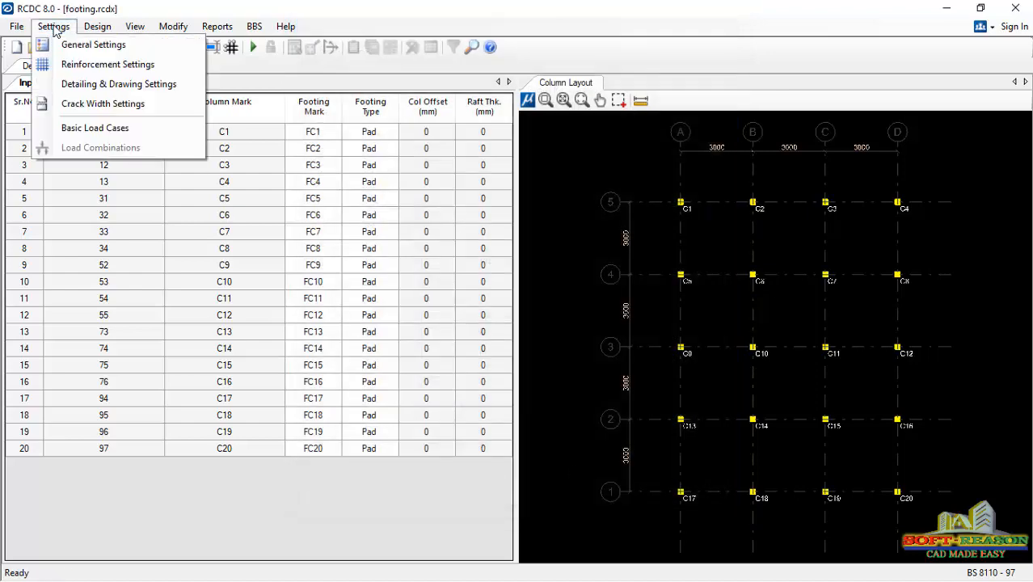
click(89, 64)
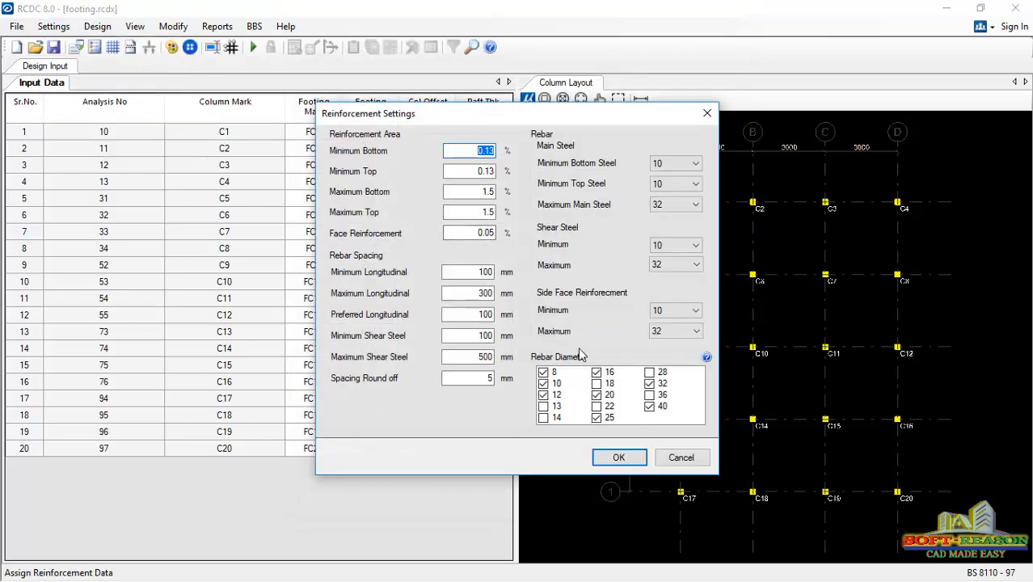
click(683, 165)
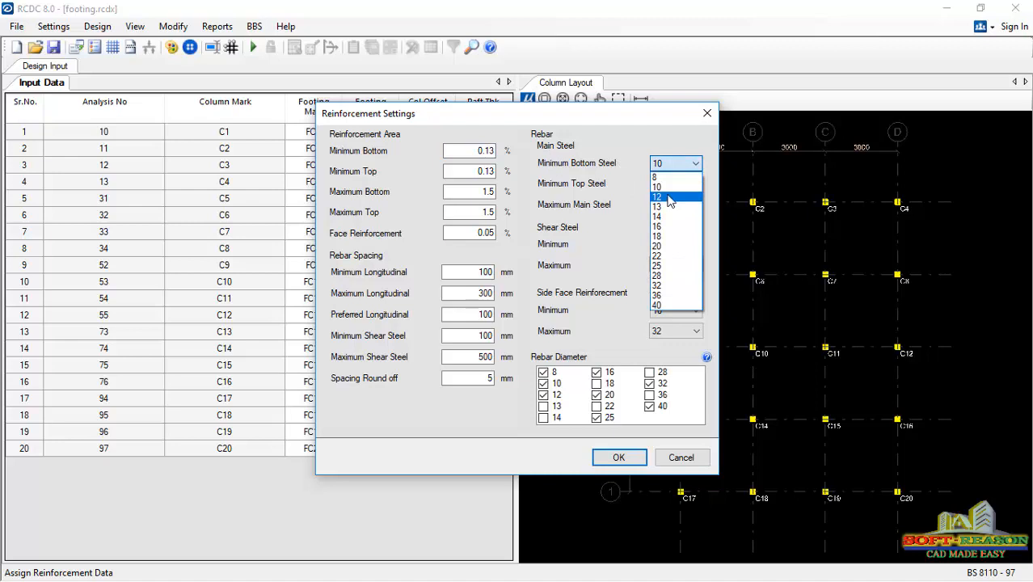
click(669, 197)
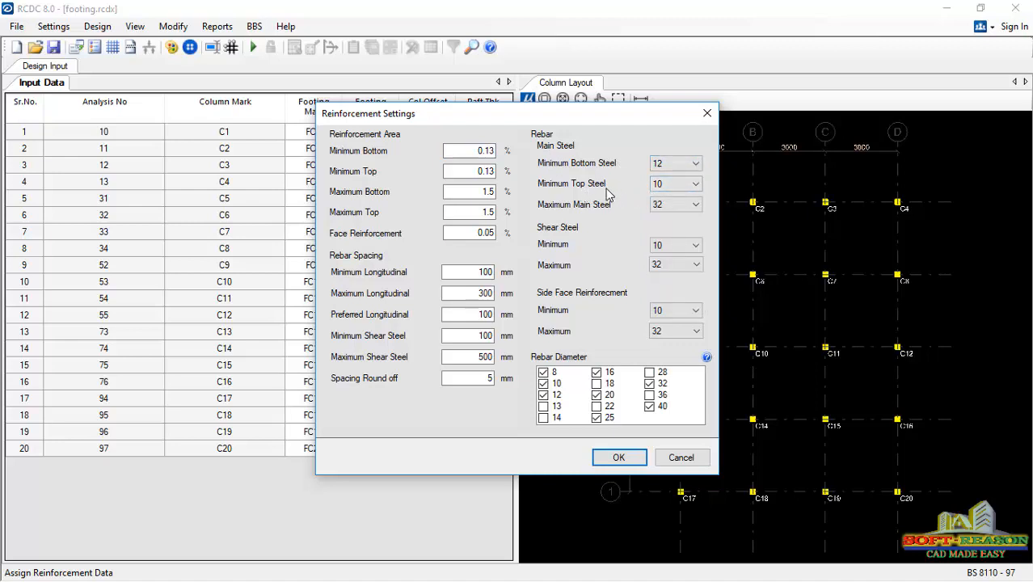
click(679, 186)
click(669, 218)
click(646, 207)
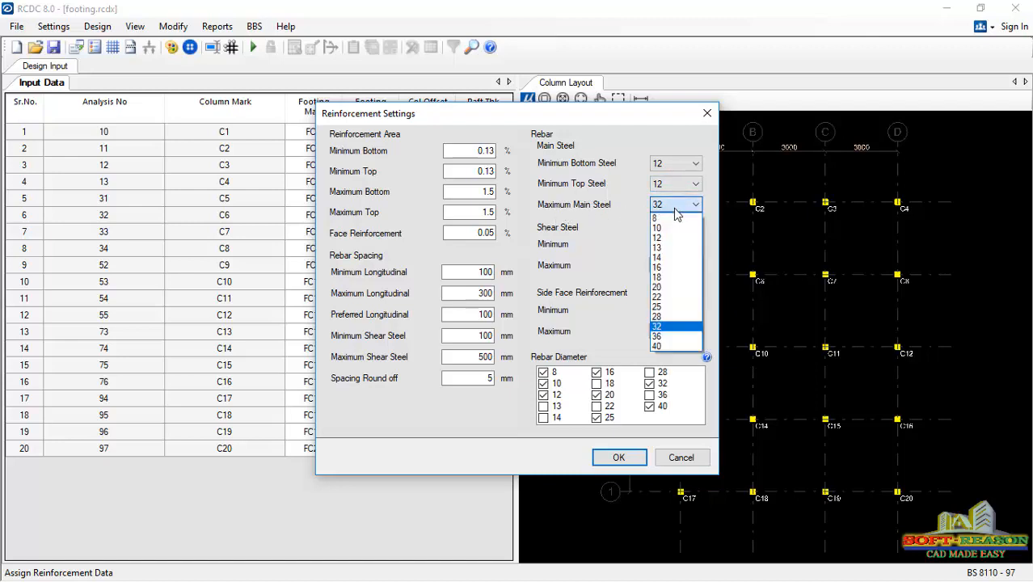
click(669, 265)
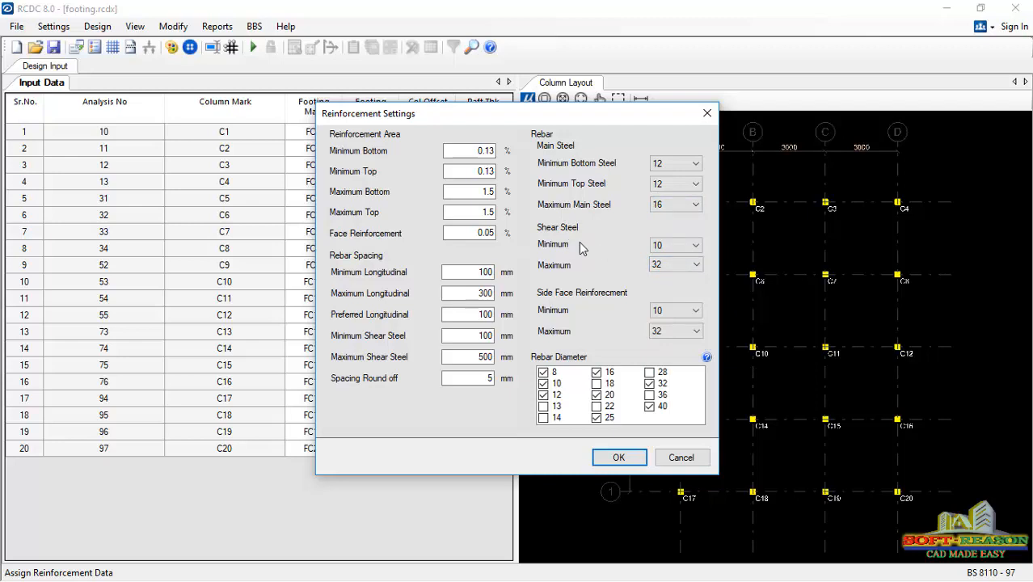
- Set the shear steel sizes to a minimum of 8 and a maximum of 10
click(679, 247)
click(663, 258)
click(674, 265)
- Set the side face reinforcement to minimum 10 and maximum 12, and apply the reinforcement settings
click(679, 317)
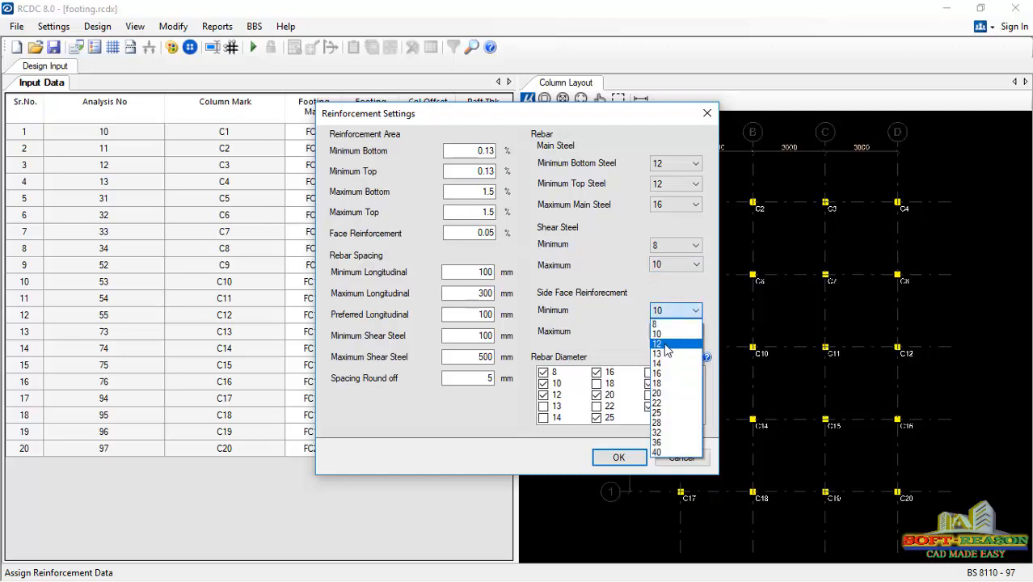
click(668, 336)
click(675, 331)
click(656, 363)
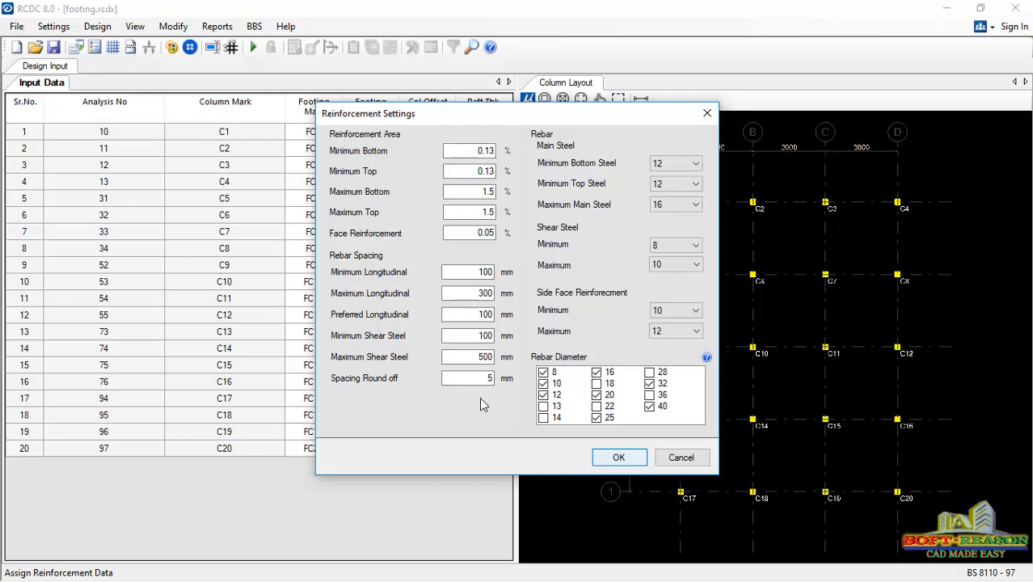
click(618, 457)
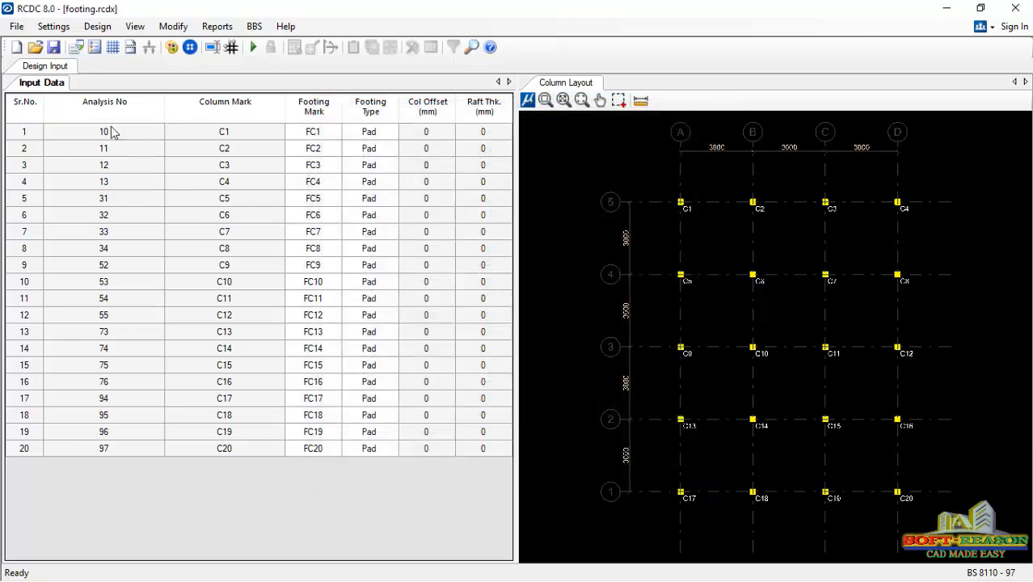
- In the rebar mark settings for the footing drawings, set the main steel's bar diameter prefix to Y
click(53, 26)
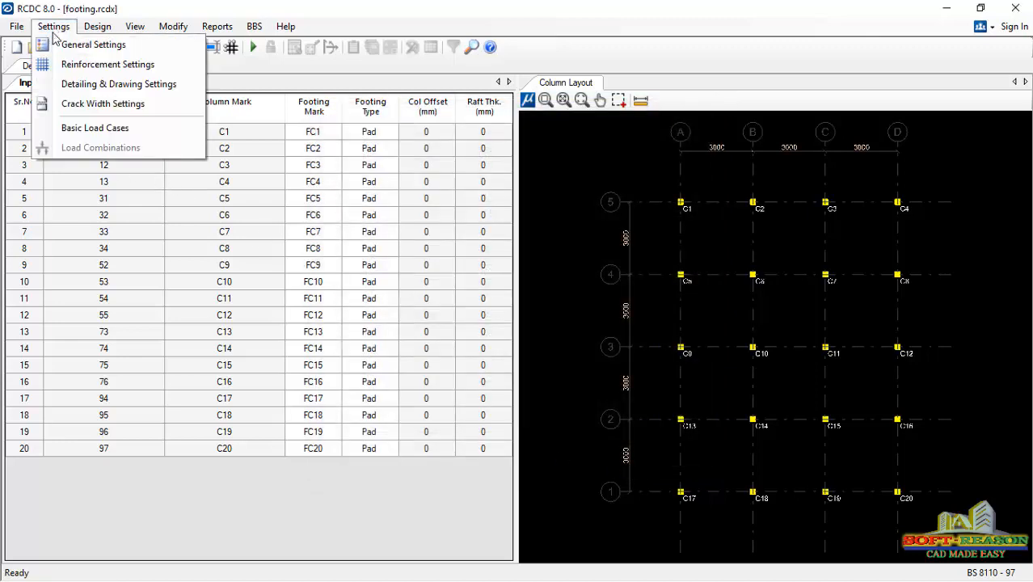
click(84, 89)
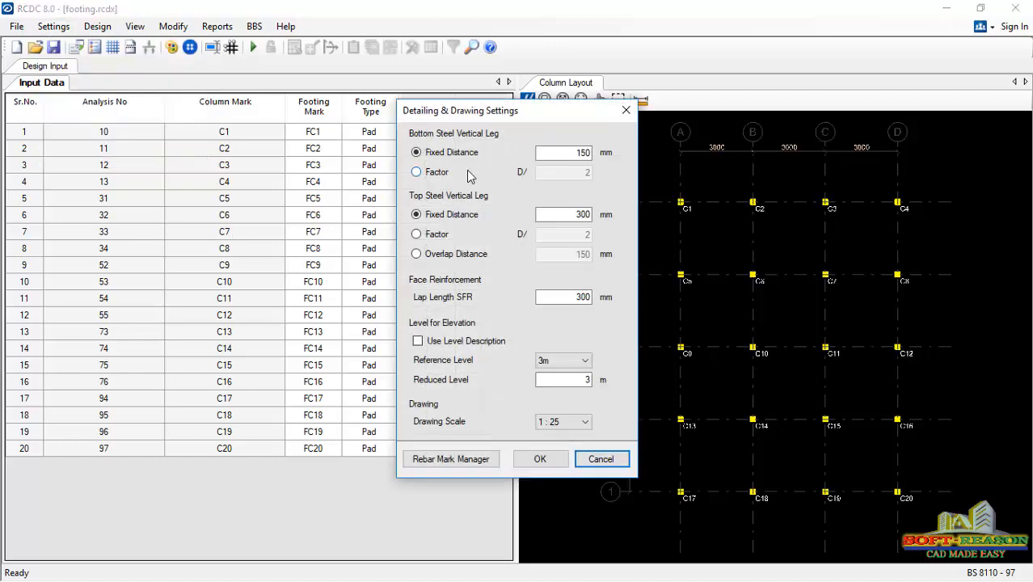
click(452, 460)
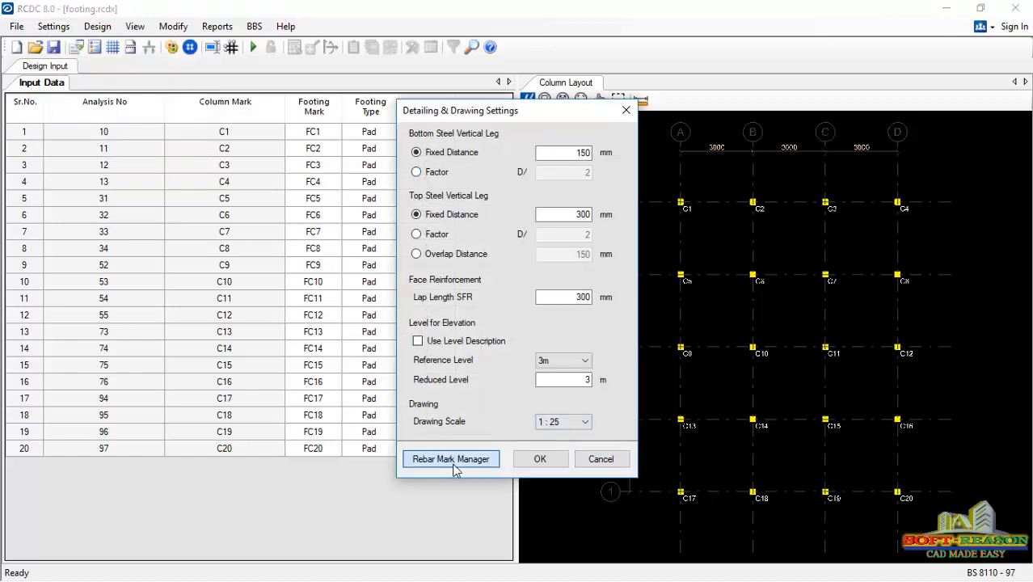
click(521, 246)
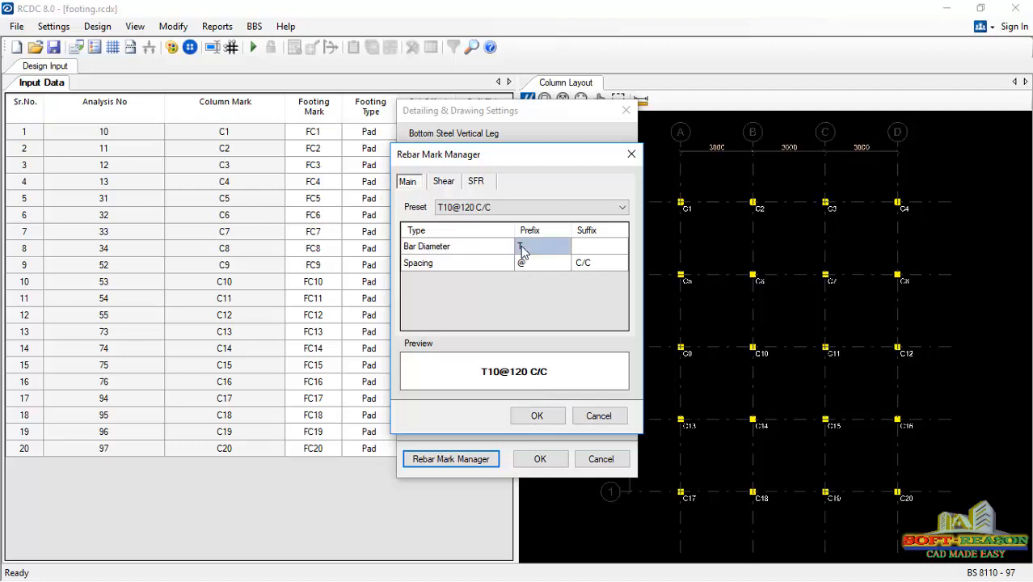
text(y)
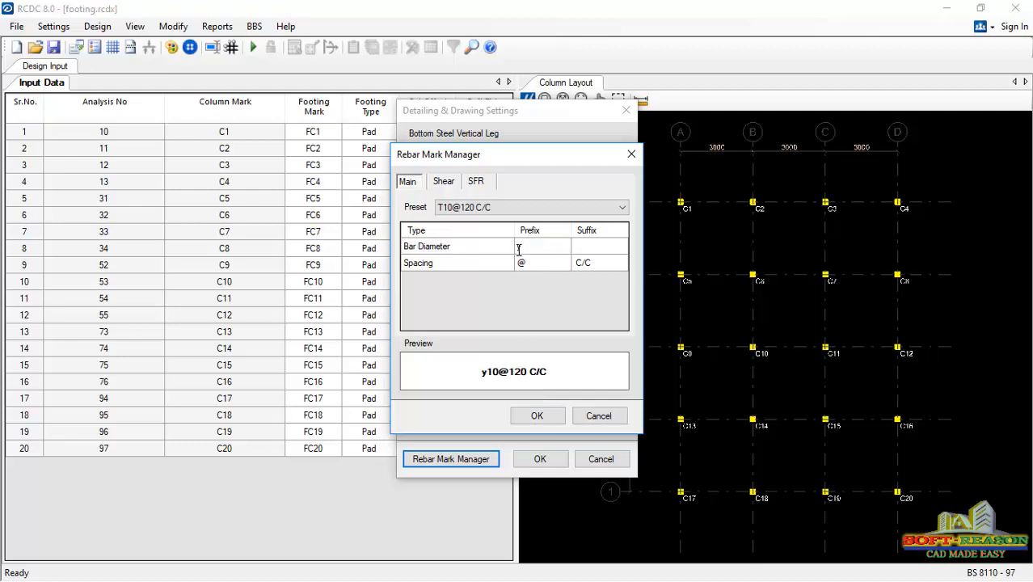
key(BackSpace)
text(Y)
- Set the bar diameter prefix to Y for the shear and side face reinforcement marks, and apply the detailing and drawing settings
click(444, 182)
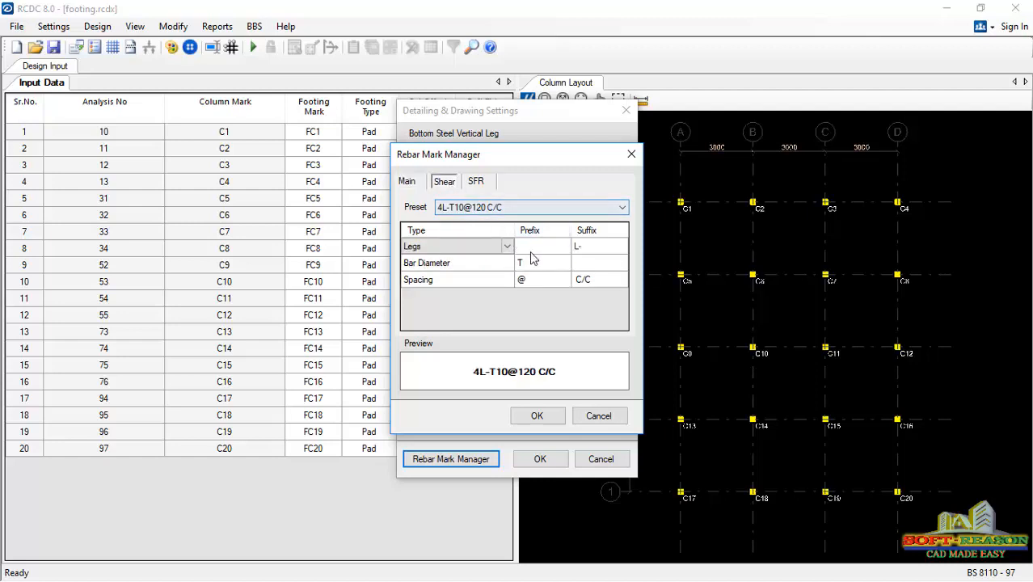
click(532, 267)
text(Y)
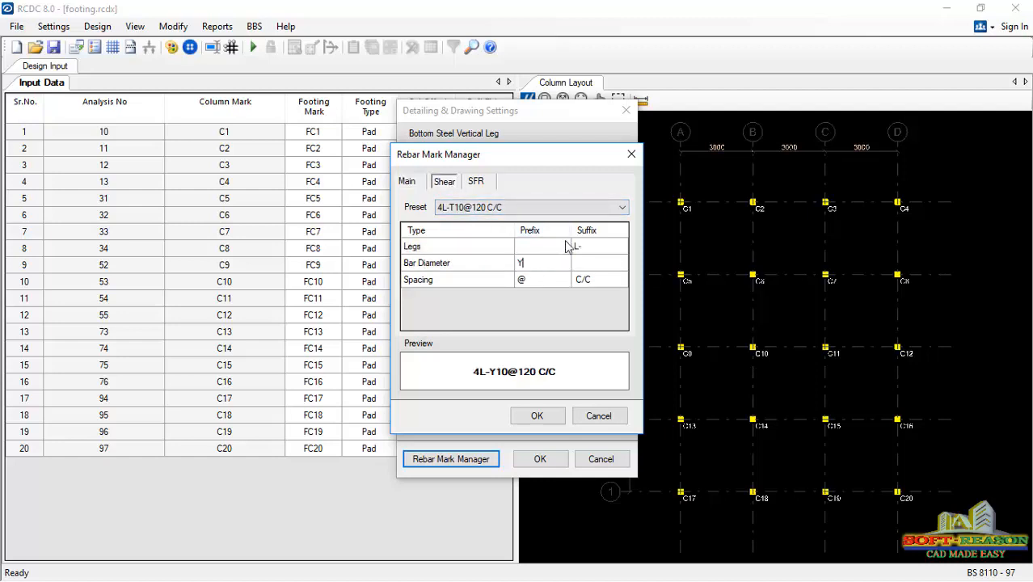
click(476, 181)
click(531, 267)
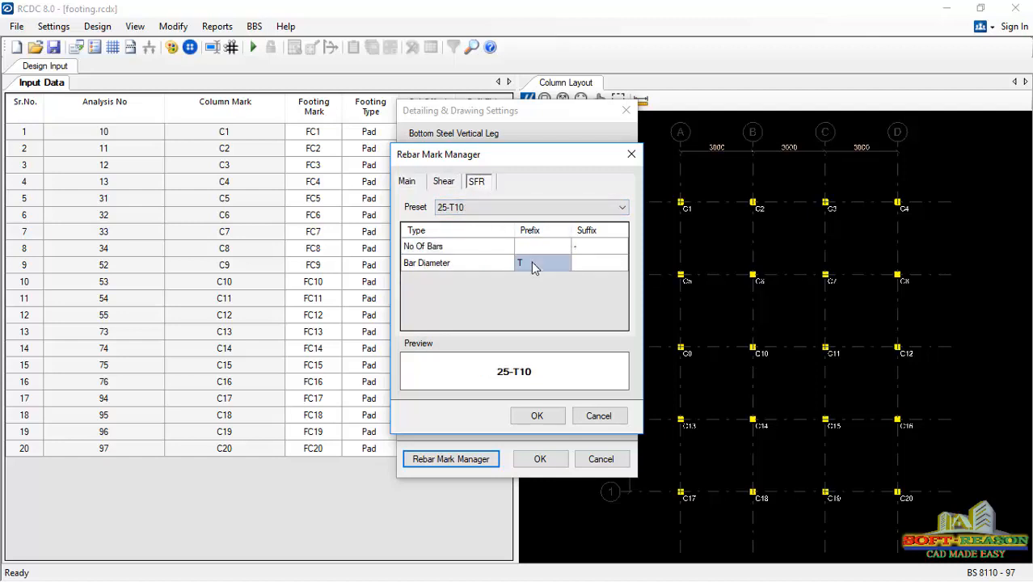
text(Y)
click(537, 416)
click(540, 458)
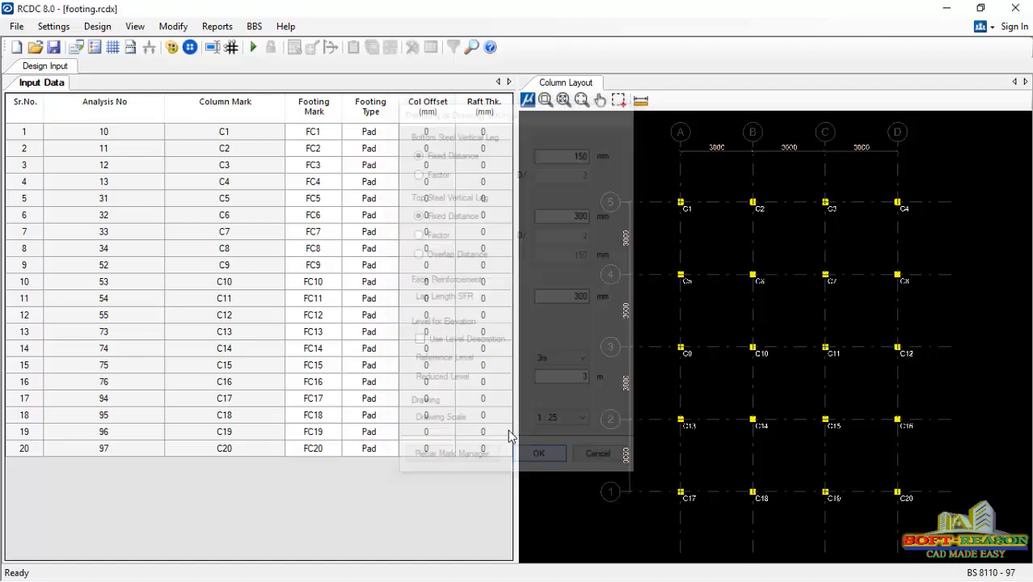
- In the basic load cases, assign Dead Load to LOAD 1: DL, Live Load to LOAD 2: LL and Roof Live to LOAD 3: RL
click(53, 27)
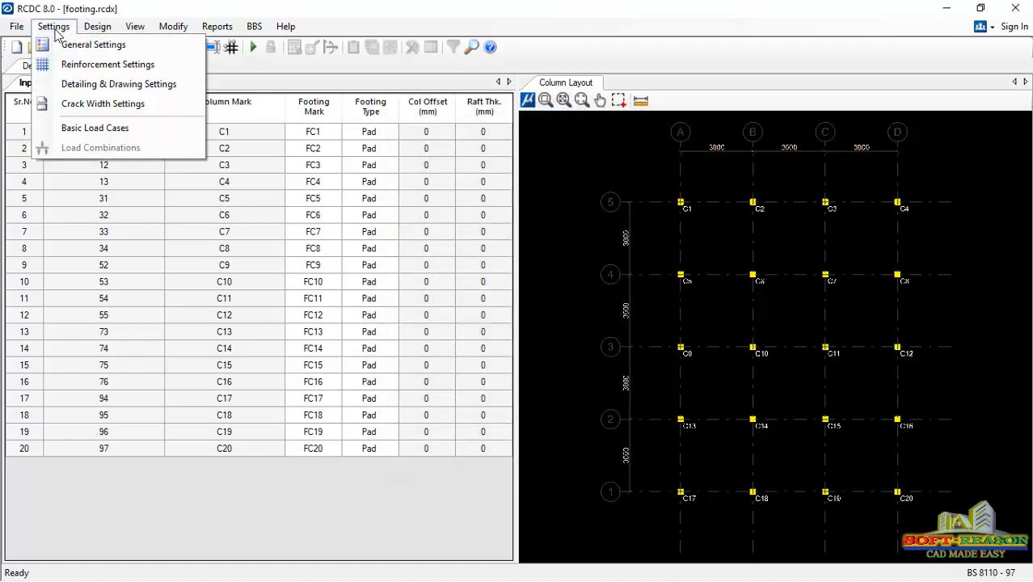
click(88, 130)
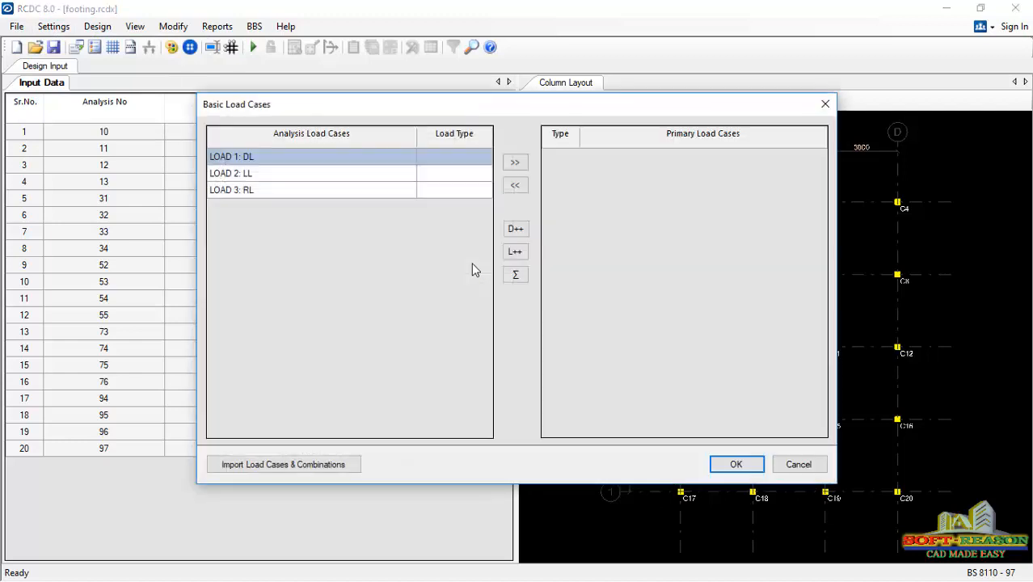
click(457, 159)
click(484, 157)
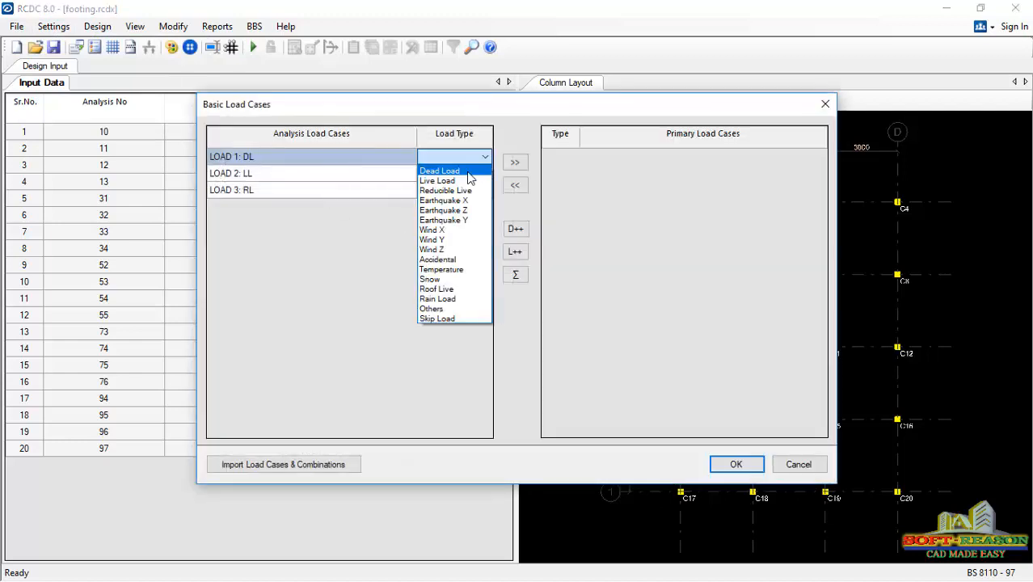
click(468, 172)
click(477, 172)
click(485, 173)
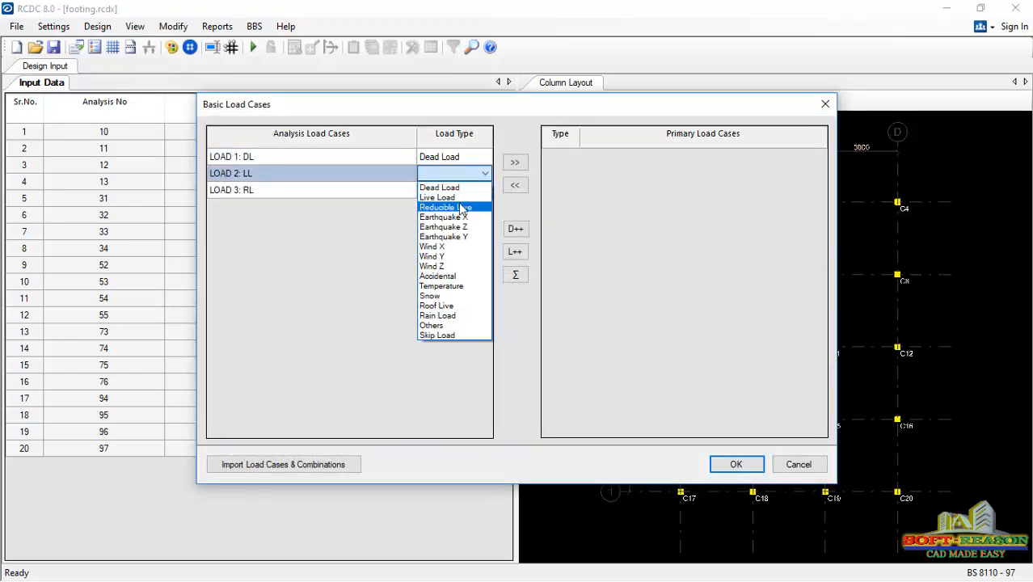
click(441, 197)
click(479, 189)
click(485, 190)
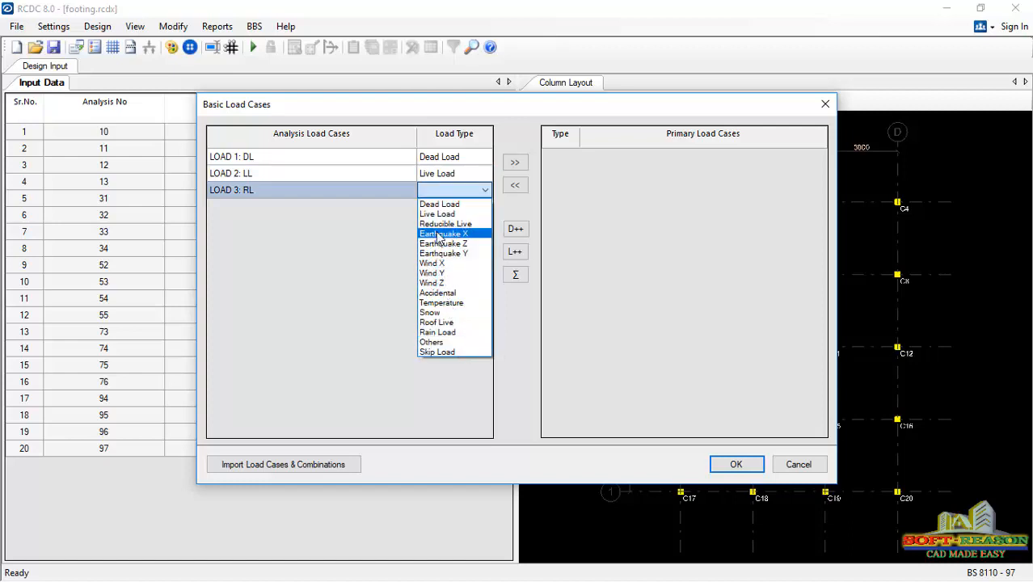
click(445, 322)
- Add the DL, LL and RL analysis load cases to the primary load cases and accept them
click(438, 159)
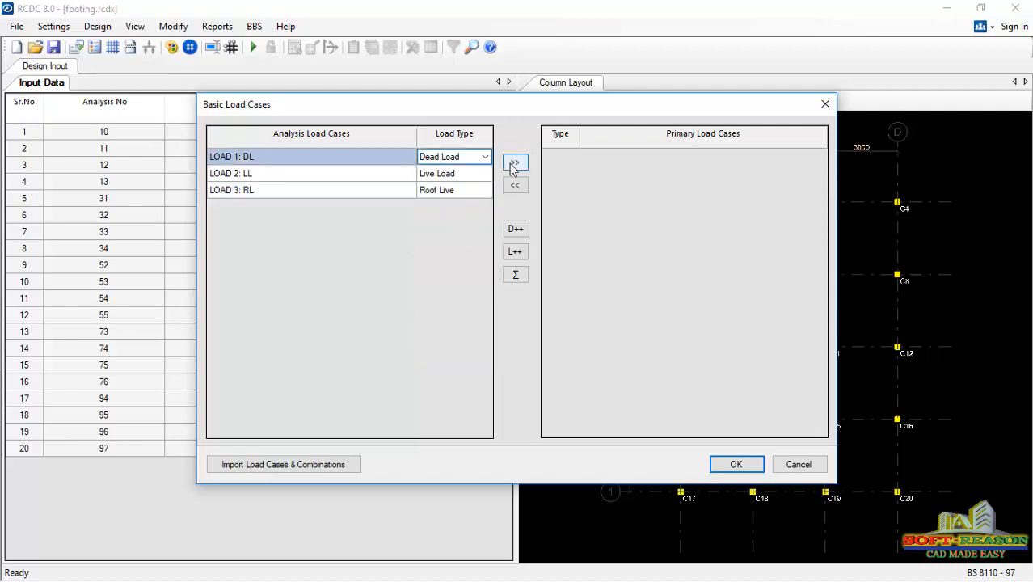
click(514, 163)
click(464, 176)
click(515, 162)
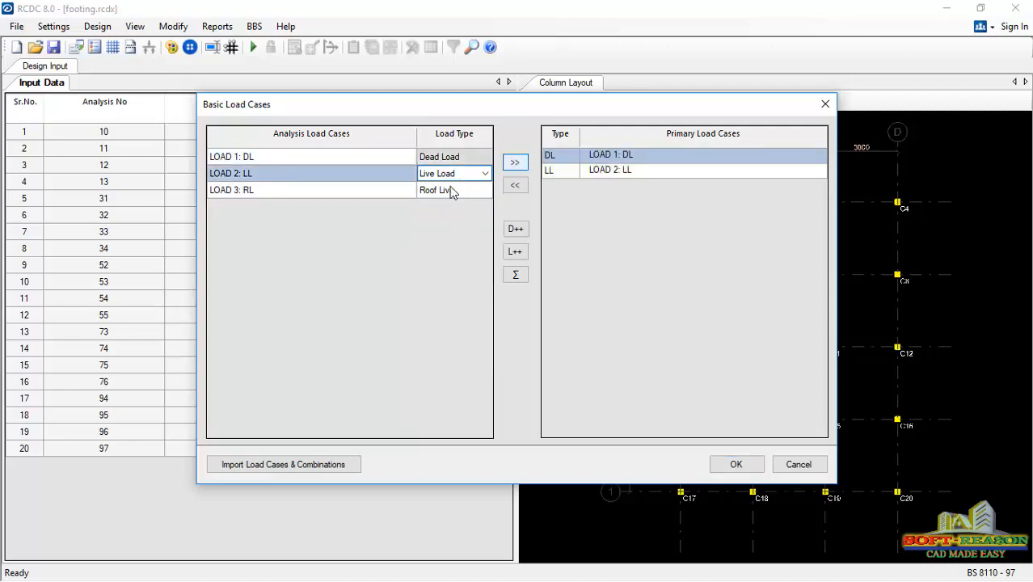
click(449, 189)
click(514, 165)
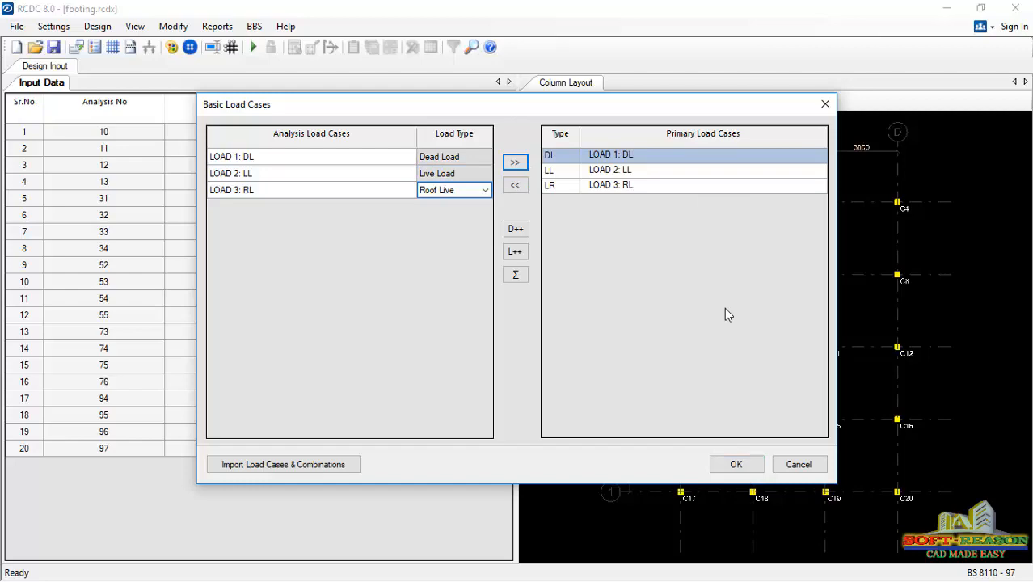
click(735, 464)
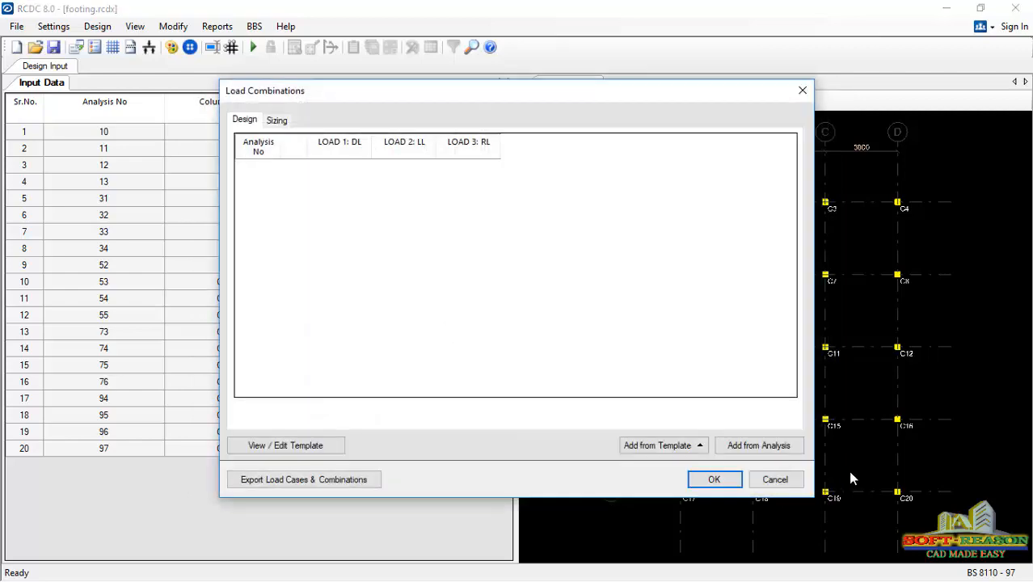
- Add the design load combination from the analysis
click(760, 451)
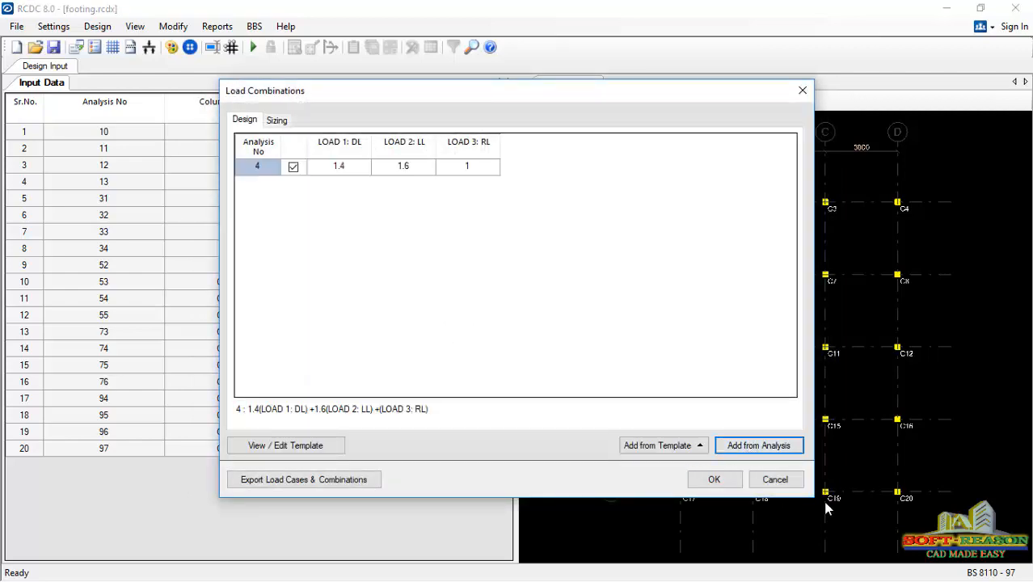
click(723, 479)
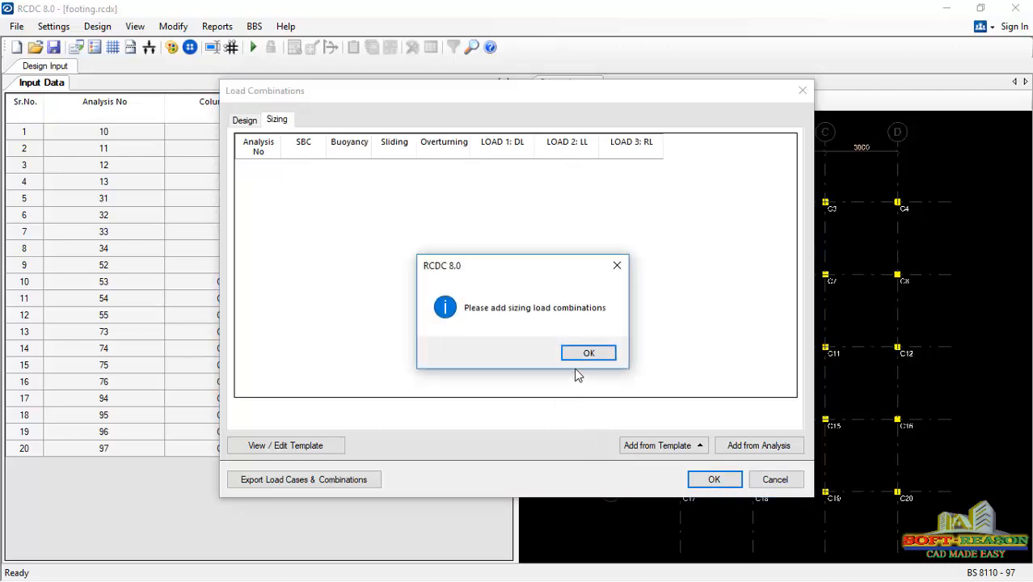
click(579, 356)
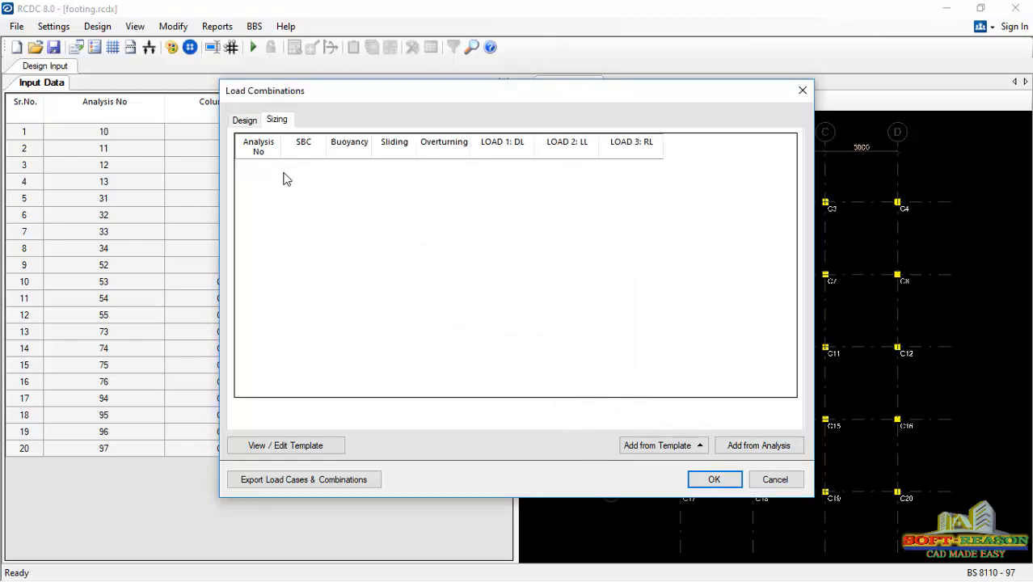
- Add the analysis load combination to the sizing load combinations as well
click(250, 121)
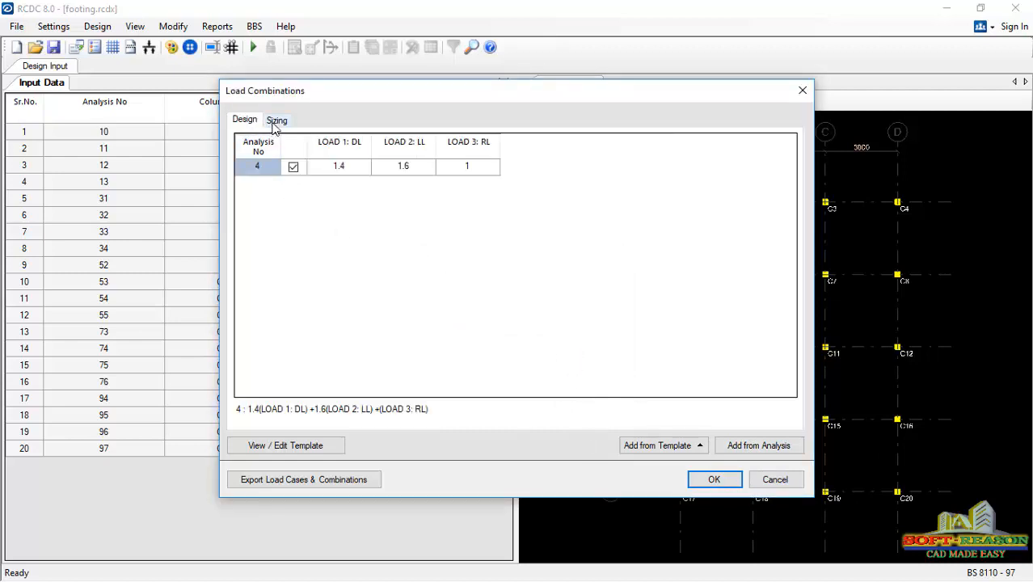
click(275, 125)
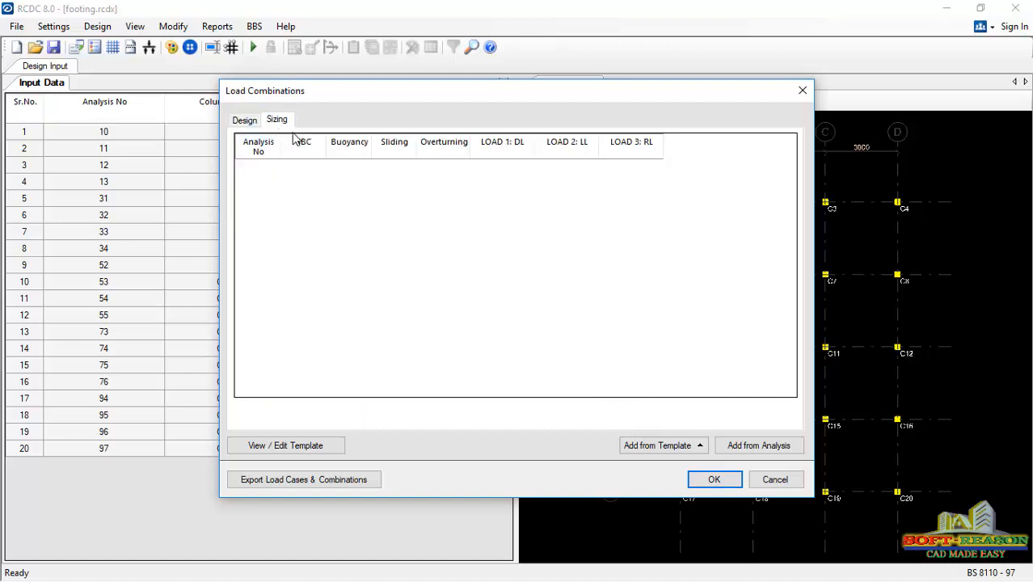
click(742, 447)
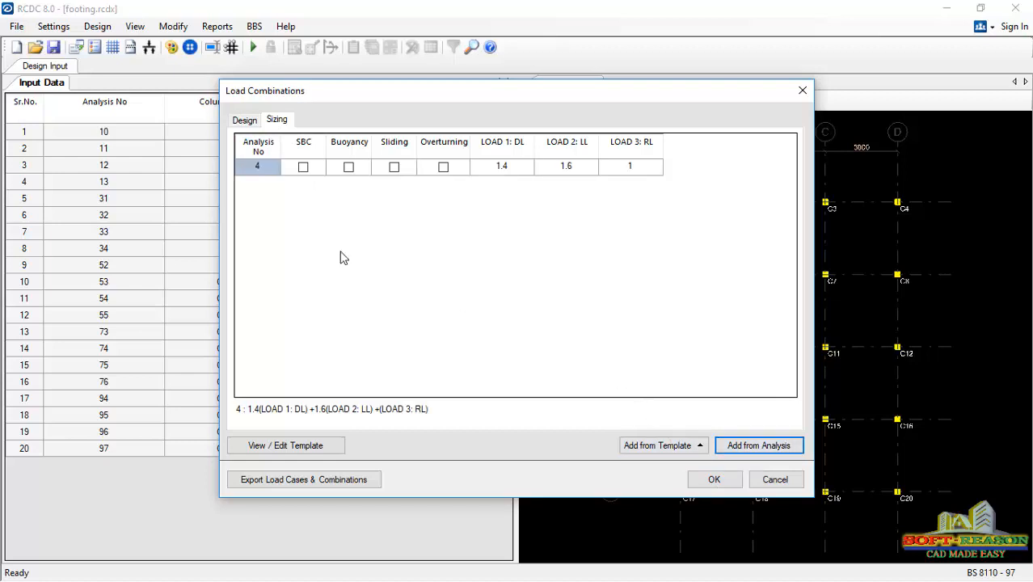
- Enable the SBC, sliding and overturning checks for sizing combination 4 and accept the load combinations
click(393, 170)
click(442, 173)
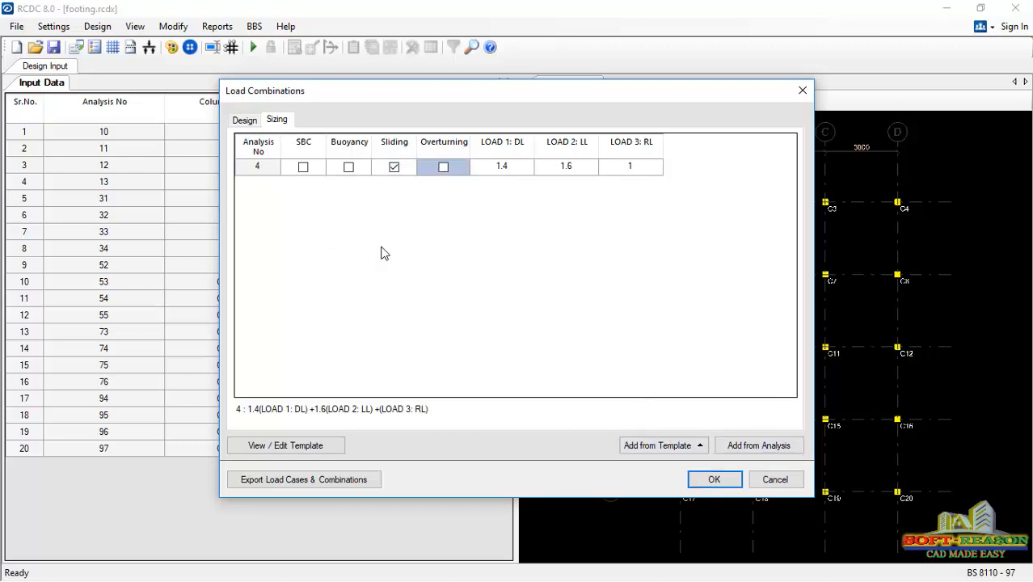
click(443, 167)
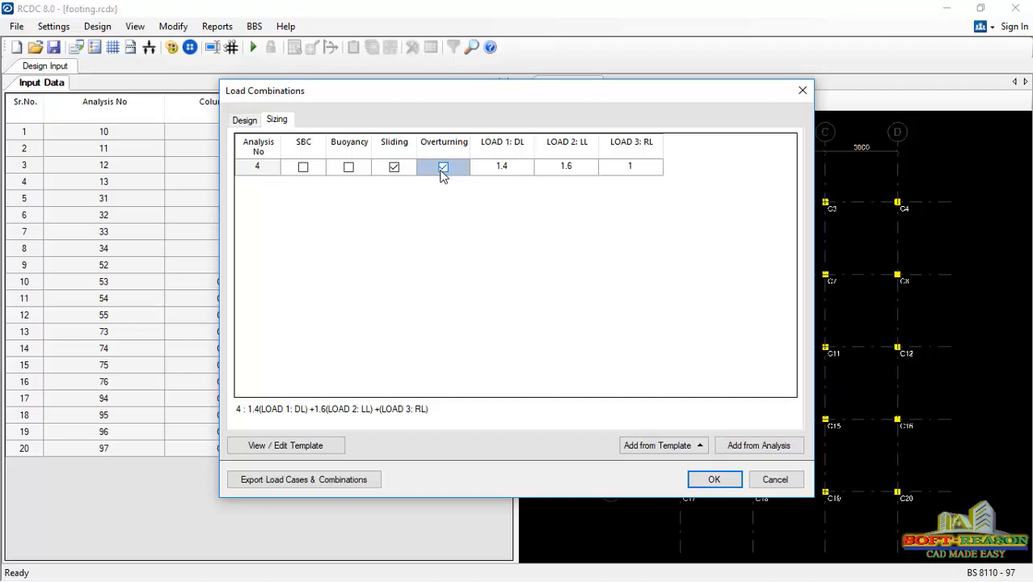
click(303, 173)
click(304, 170)
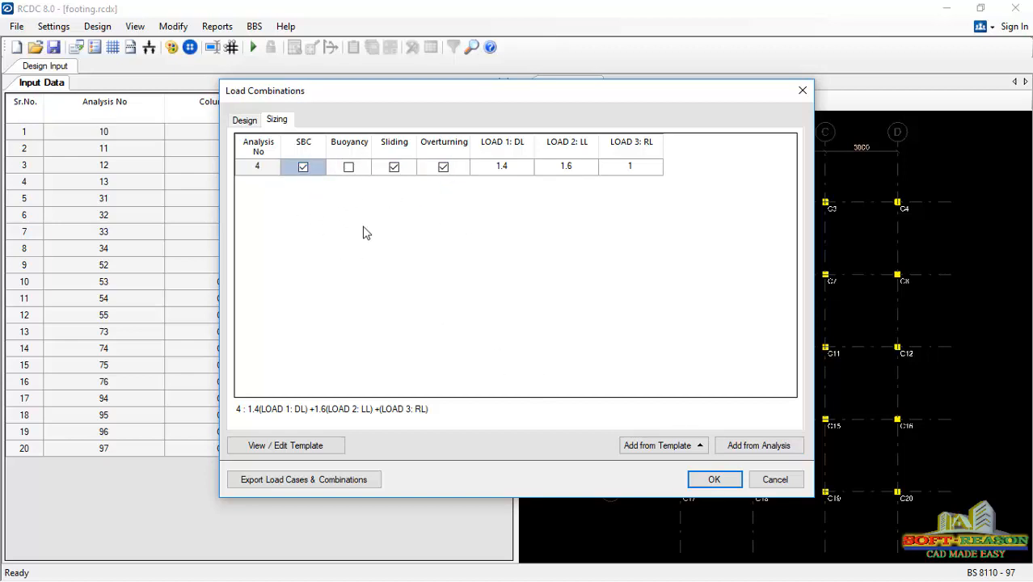
click(714, 480)
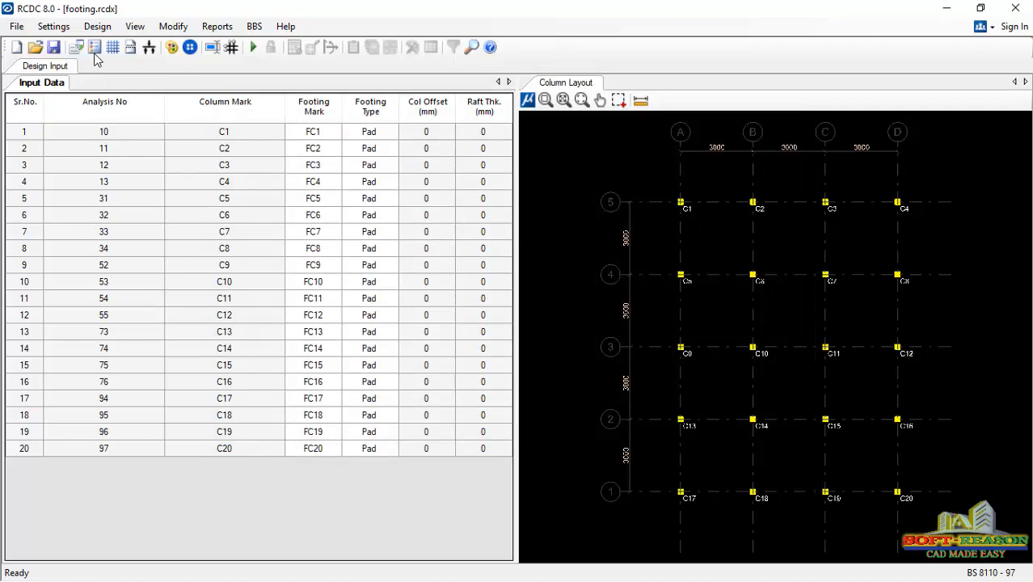
- Run Auto Design for all the footings and inspect the resulting footing layout
click(97, 26)
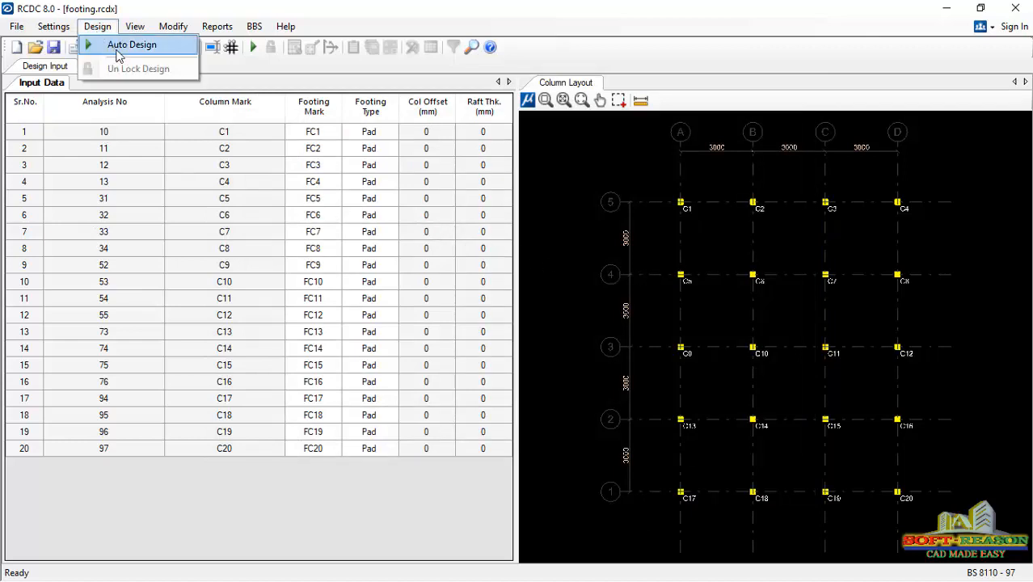
click(113, 48)
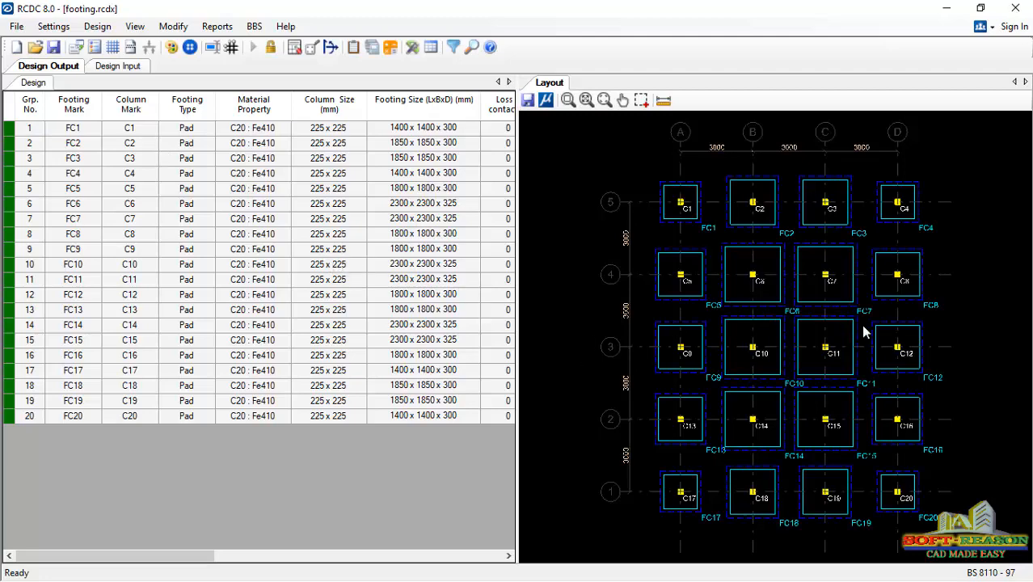
scroll(853, 293, up, 4)
scroll(792, 290, down, 4)
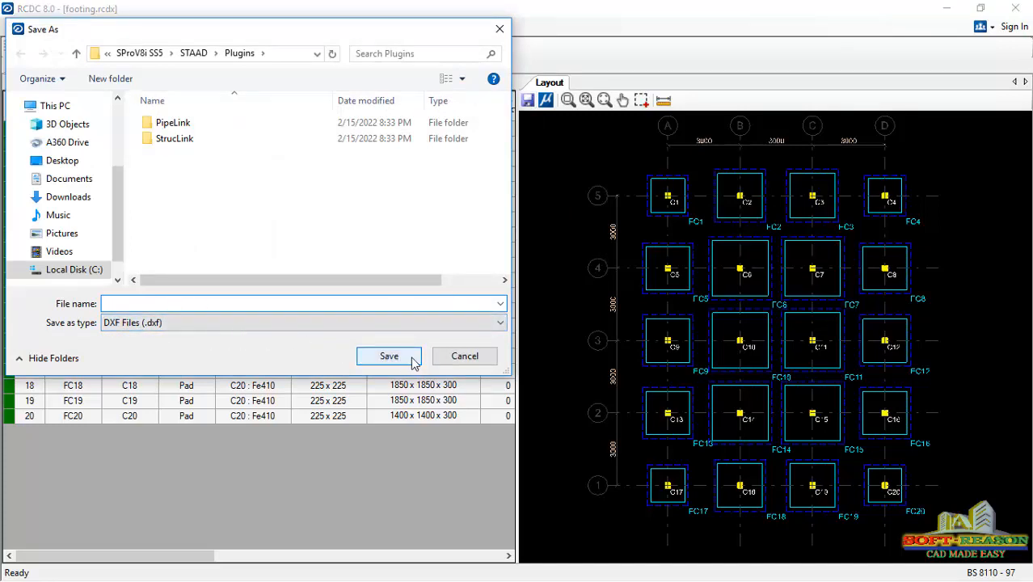
click(462, 355)
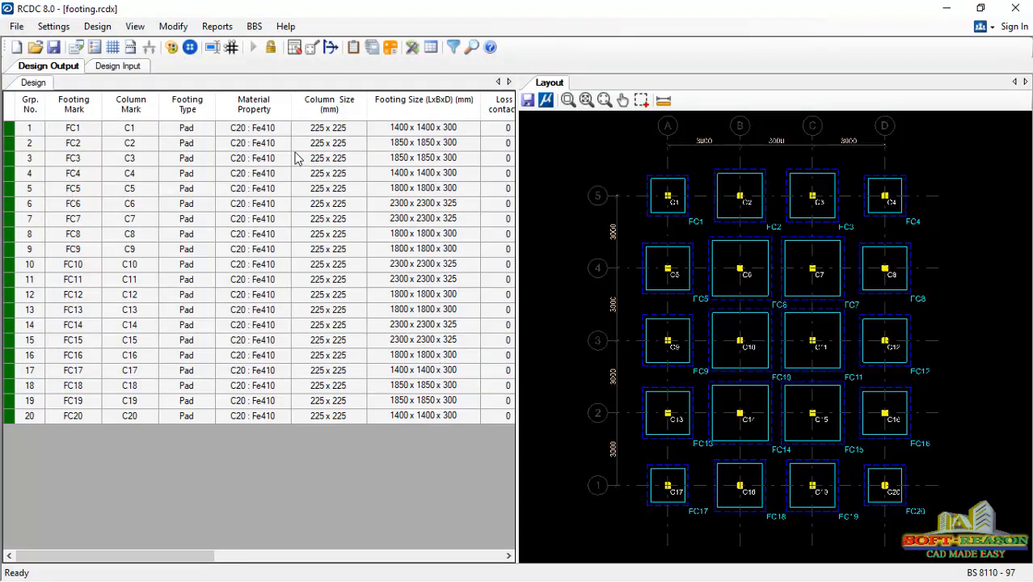
- Generate detailed drawings of footings FC1 and FC2, including the plan, Section @ L and Section @ B
click(411, 48)
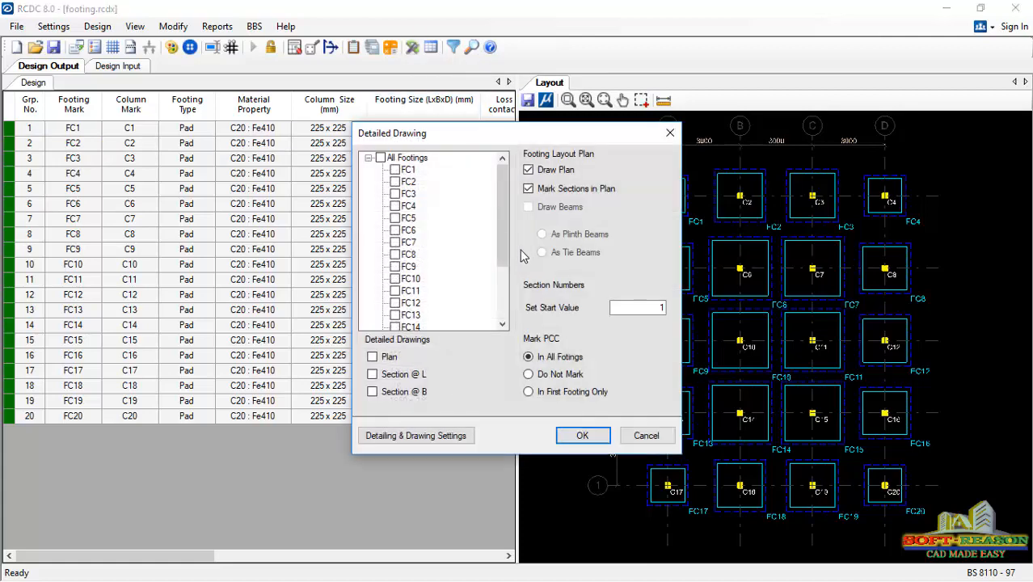
click(396, 171)
click(395, 183)
click(373, 357)
click(373, 392)
click(373, 375)
click(583, 435)
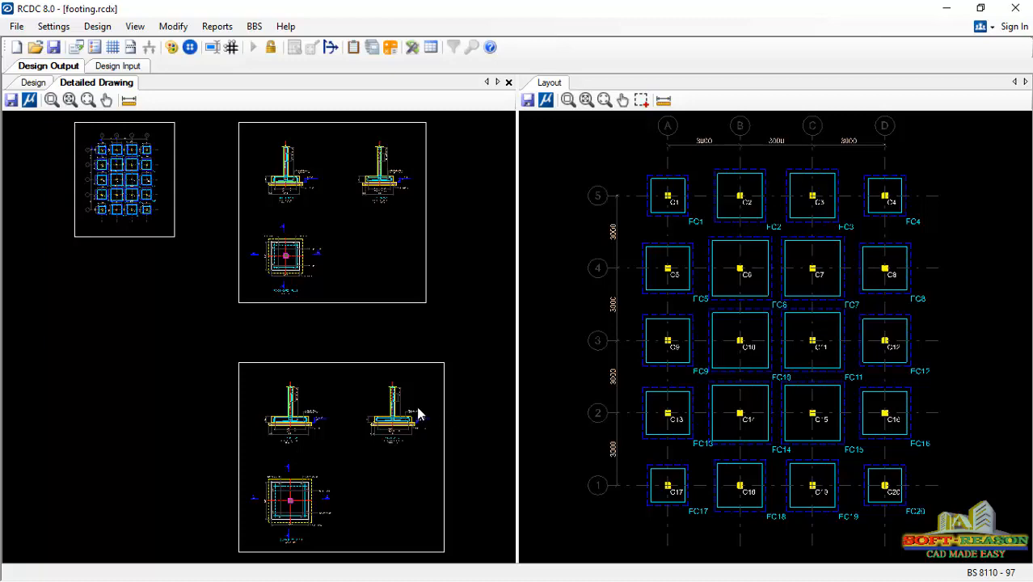
- Examine the reinforcement details in the section and plan drawings of the detailed footings
scroll(327, 219, up, 6)
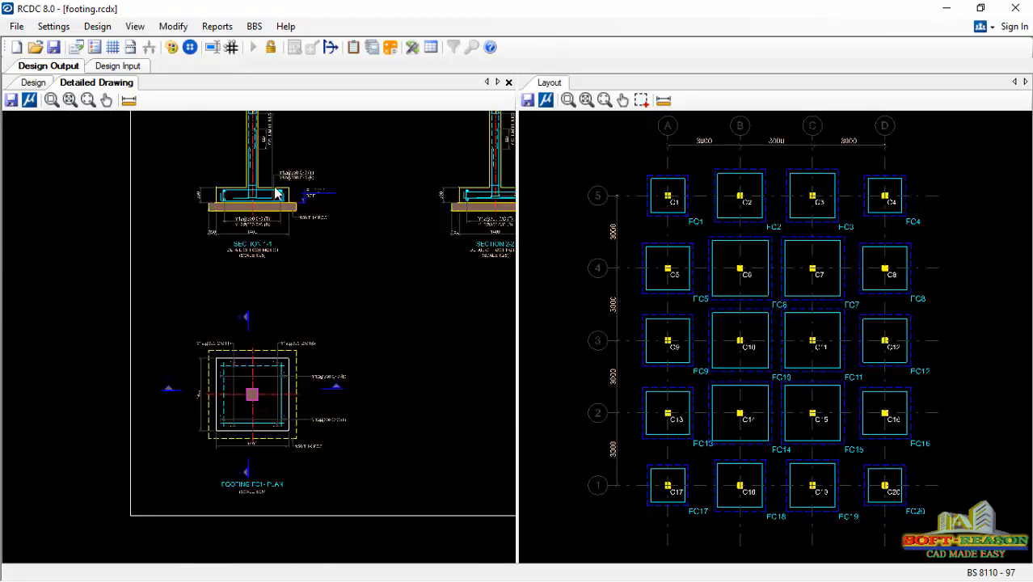
scroll(242, 307, down, 4)
scroll(493, 270, up, 5)
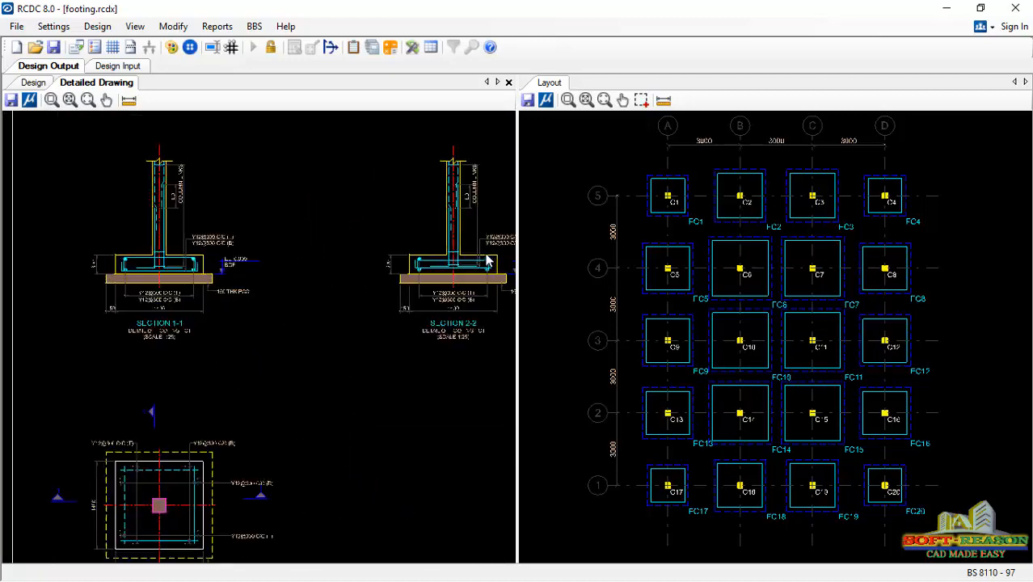
- Examine Section 2-2 of footing FC1, including its reinforcement and PCC blinding, and the FC1 plan
scroll(473, 272, up, 1)
scroll(352, 265, up, 1)
scroll(276, 276, down, 3)
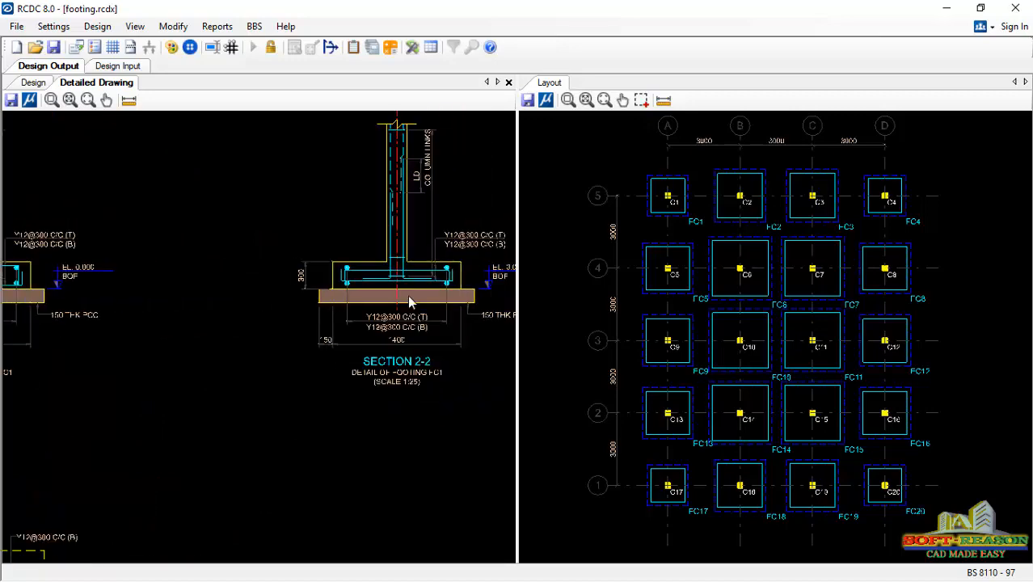
scroll(409, 297, up, 2)
scroll(372, 295, up, 3)
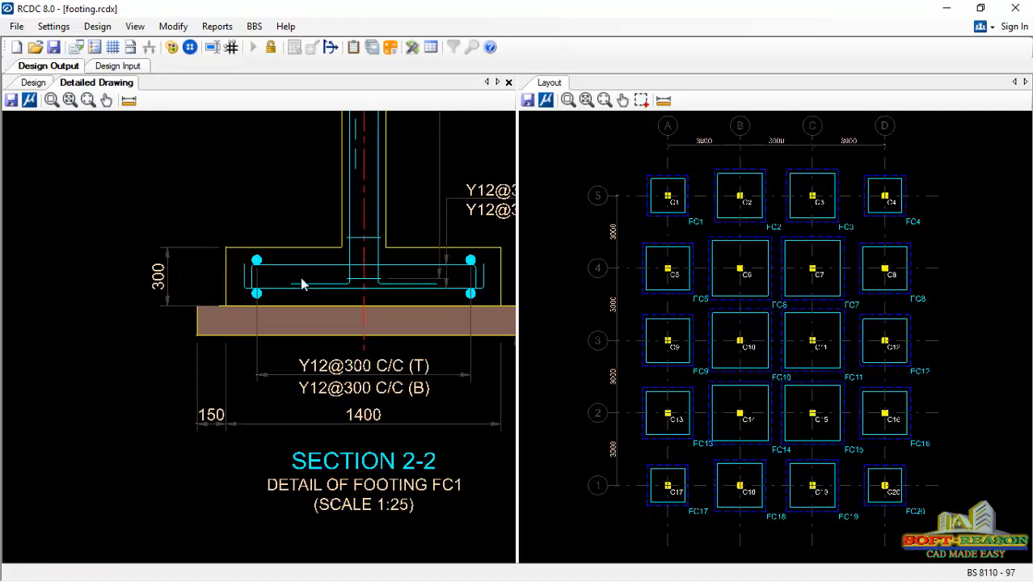
scroll(332, 297, down, 3)
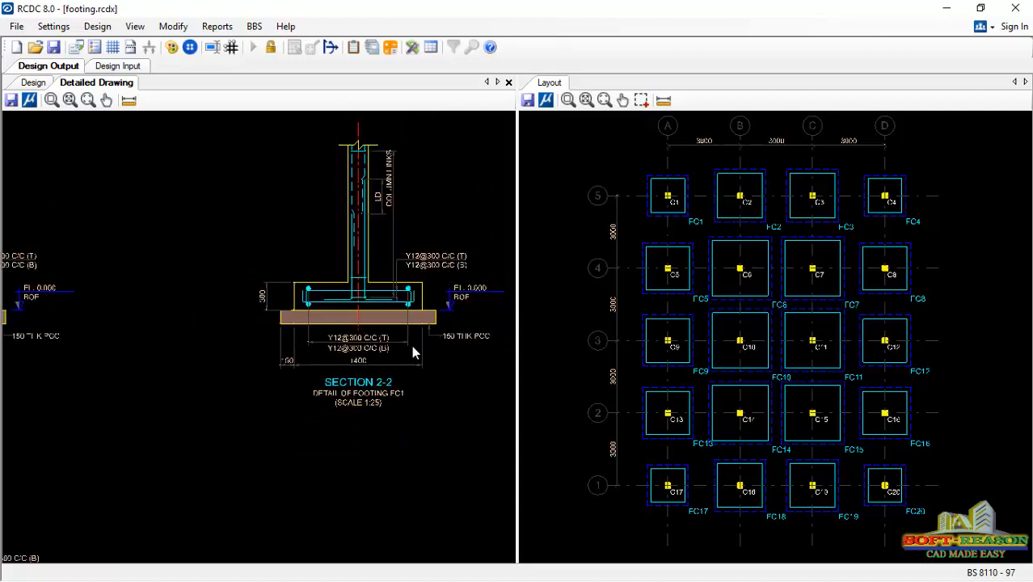
scroll(436, 315, down, 2)
scroll(493, 308, up, 2)
scroll(487, 310, up, 3)
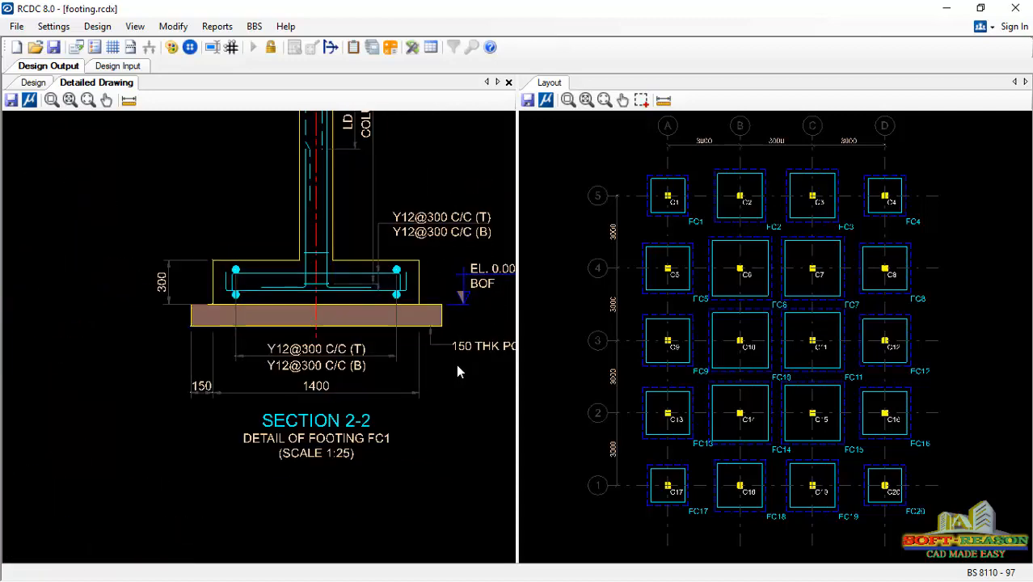
scroll(458, 363, up, 1)
scroll(366, 349, down, 3)
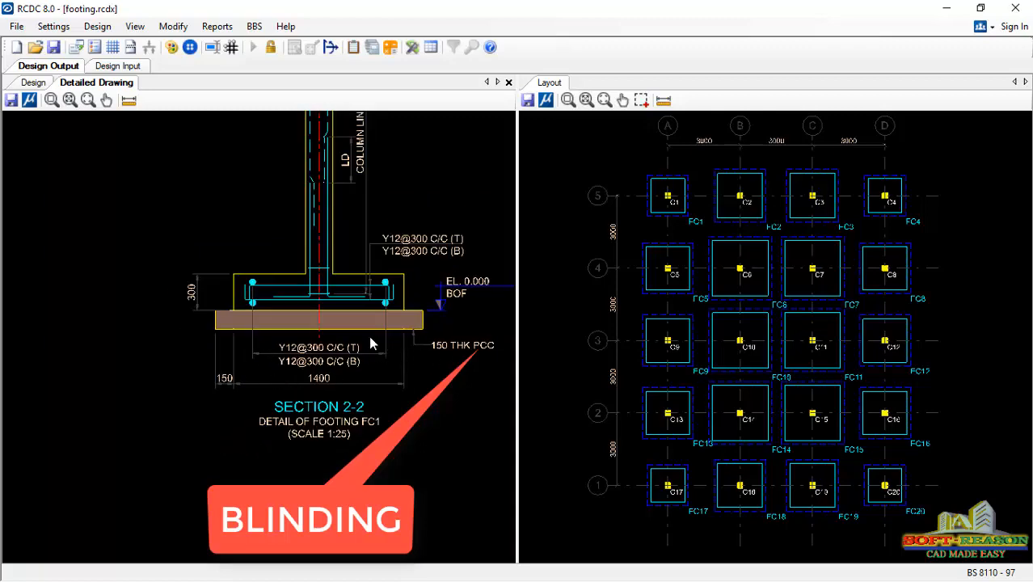
scroll(375, 347, down, 4)
scroll(225, 339, down, 2)
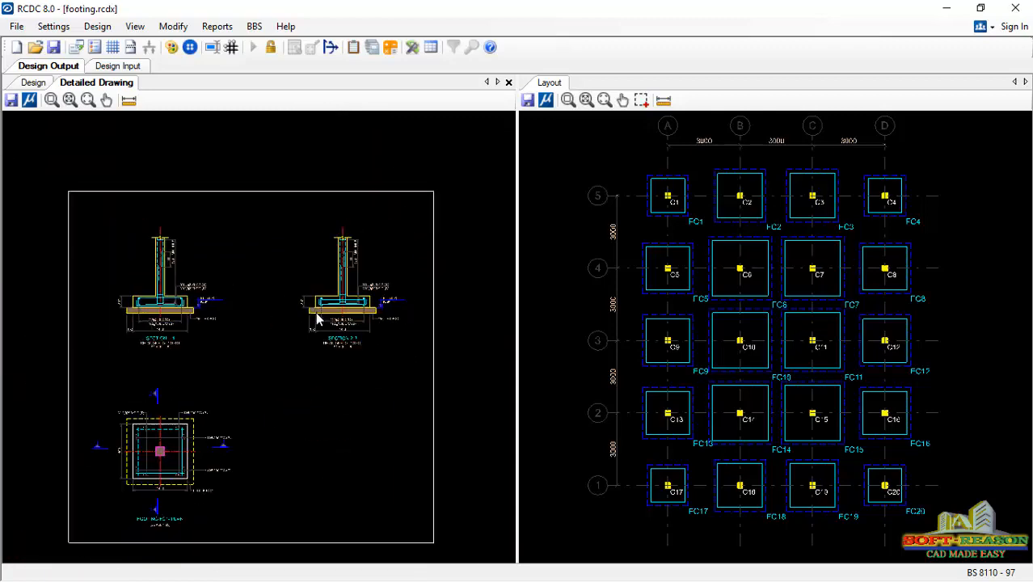
scroll(240, 433, up, 3)
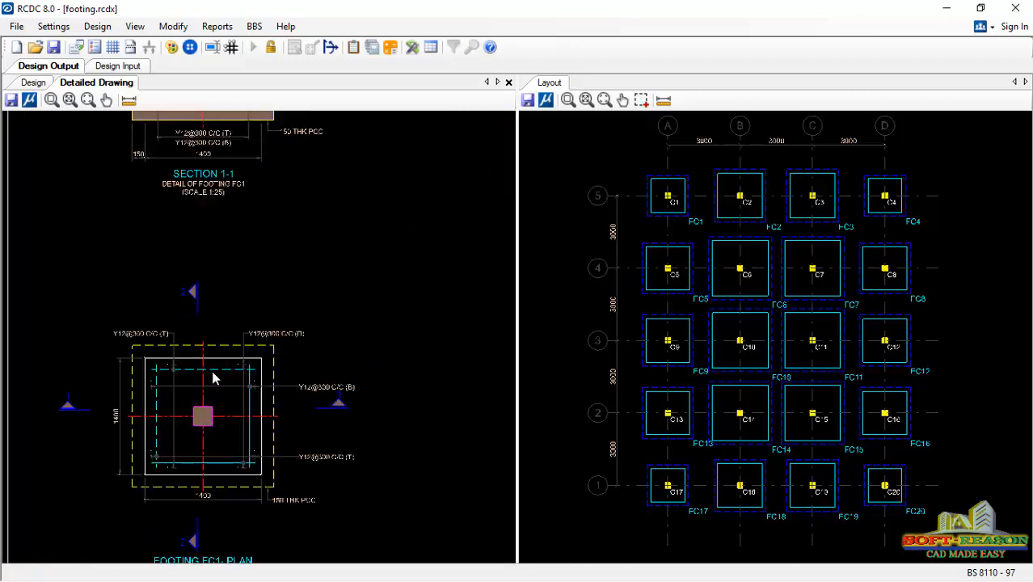
scroll(282, 467, down, 4)
scroll(306, 407, down, 1)
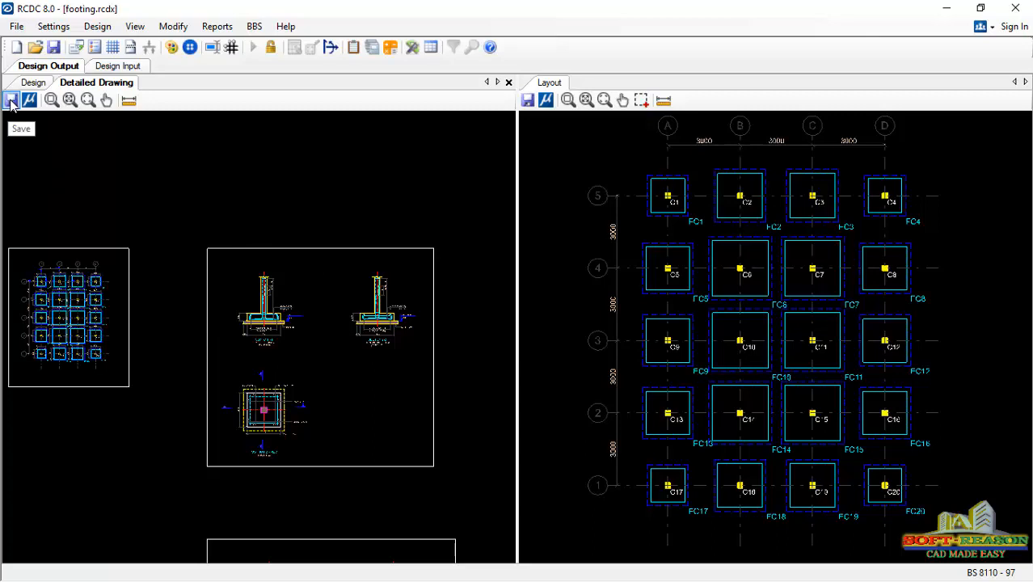
- Generate the design calculations for footing FC5 and review the report through the reinforcement, one-way shear and punching checks
click(373, 47)
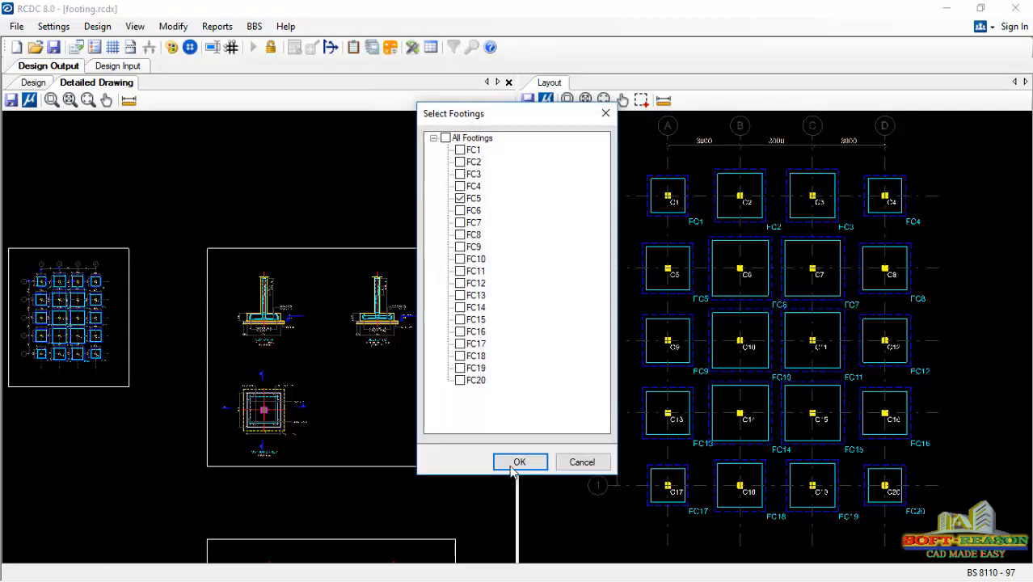
click(513, 464)
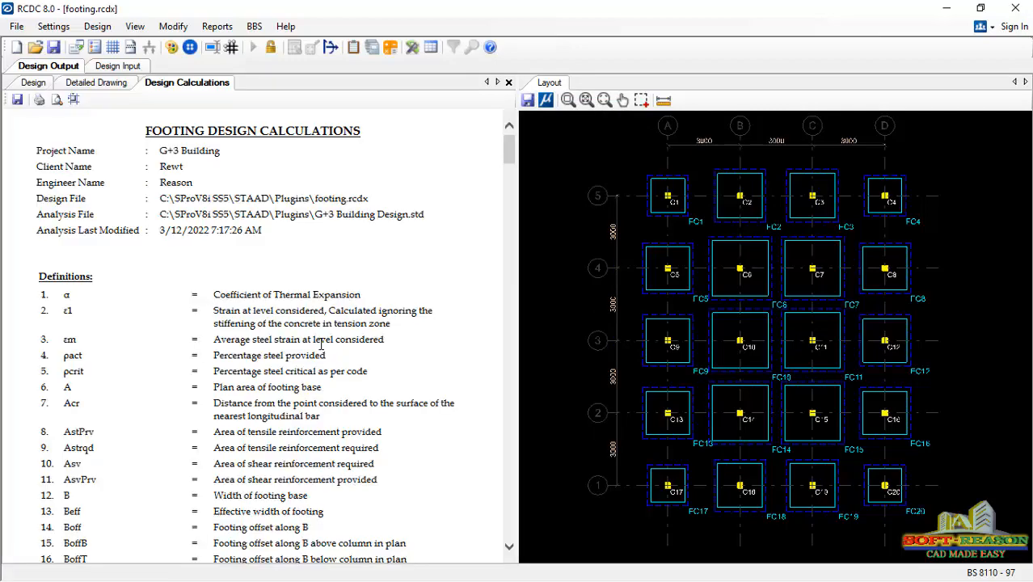
scroll(291, 288, down, 20)
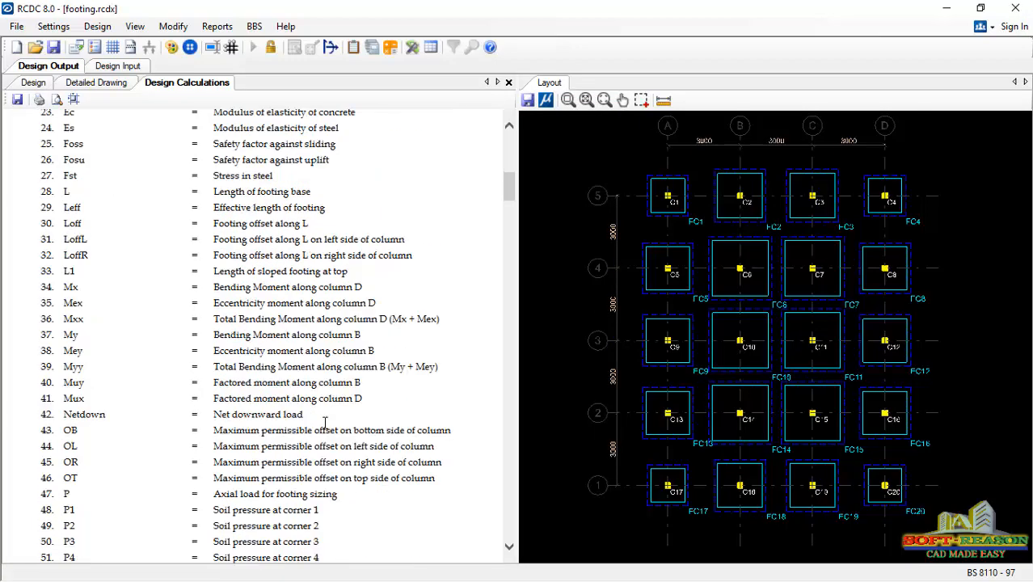
scroll(314, 411, down, 20)
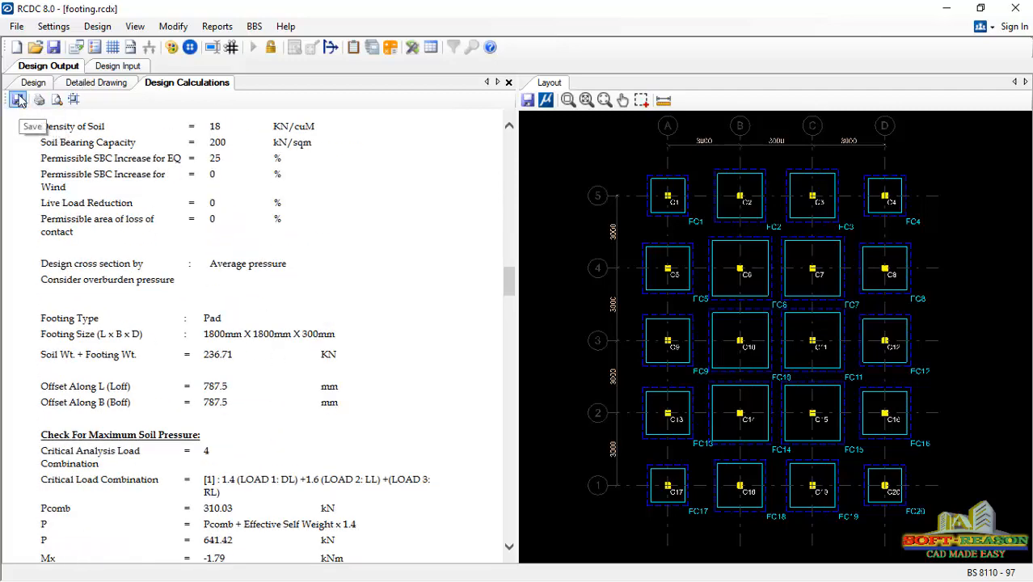
scroll(362, 493, down, 20)
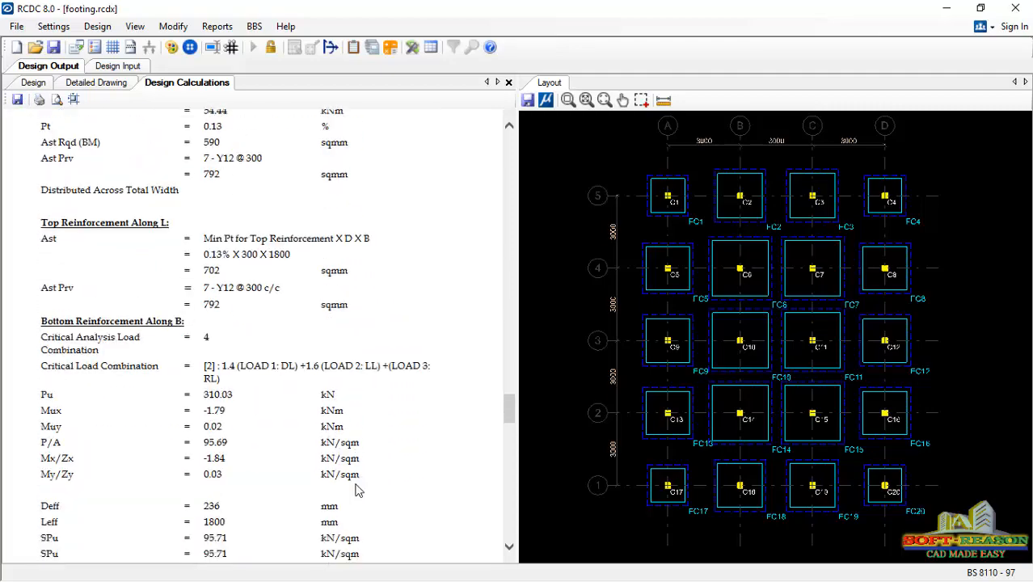
scroll(358, 491, down, 15)
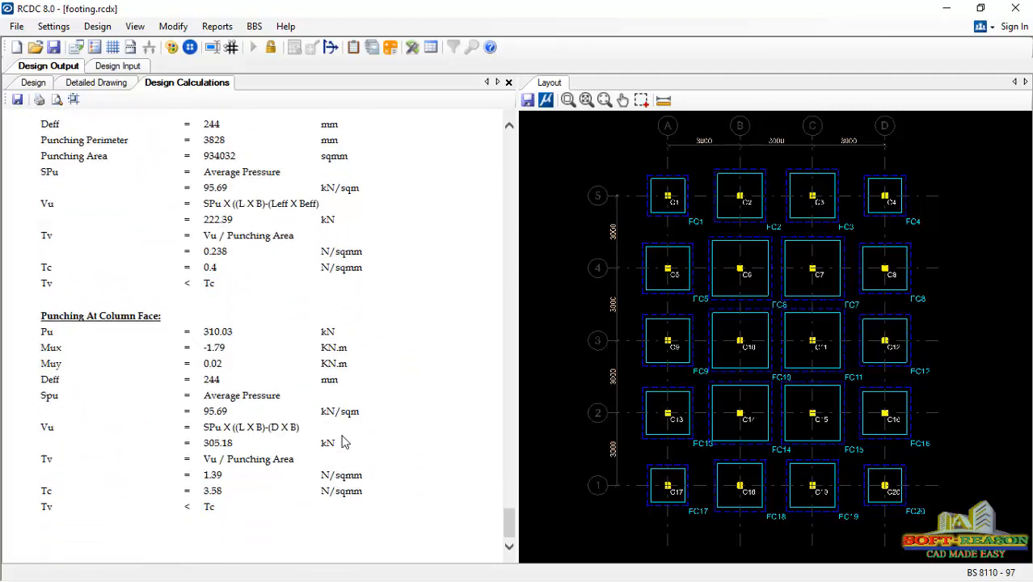
scroll(291, 363, up, 10)
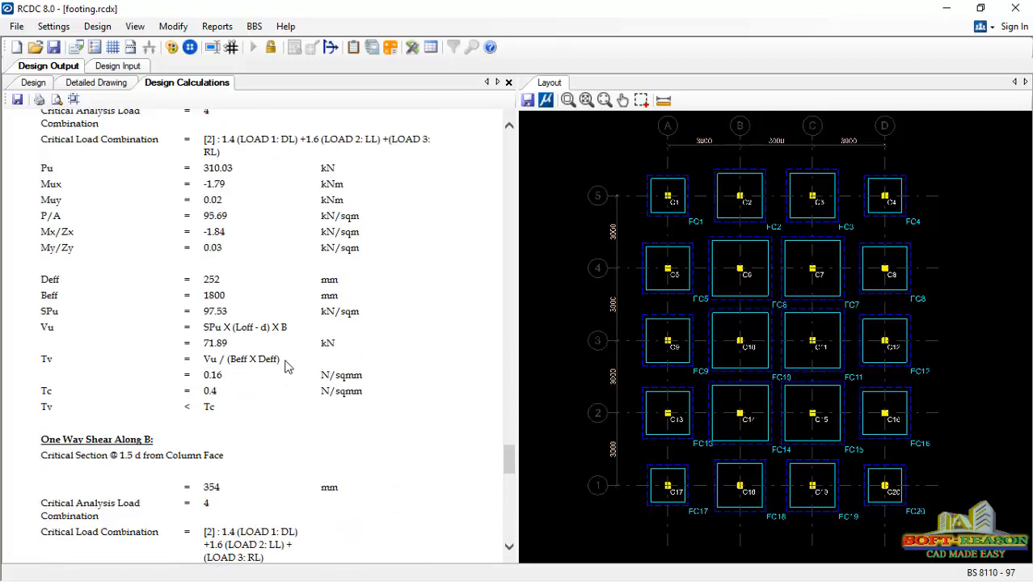
scroll(284, 365, up, 20)
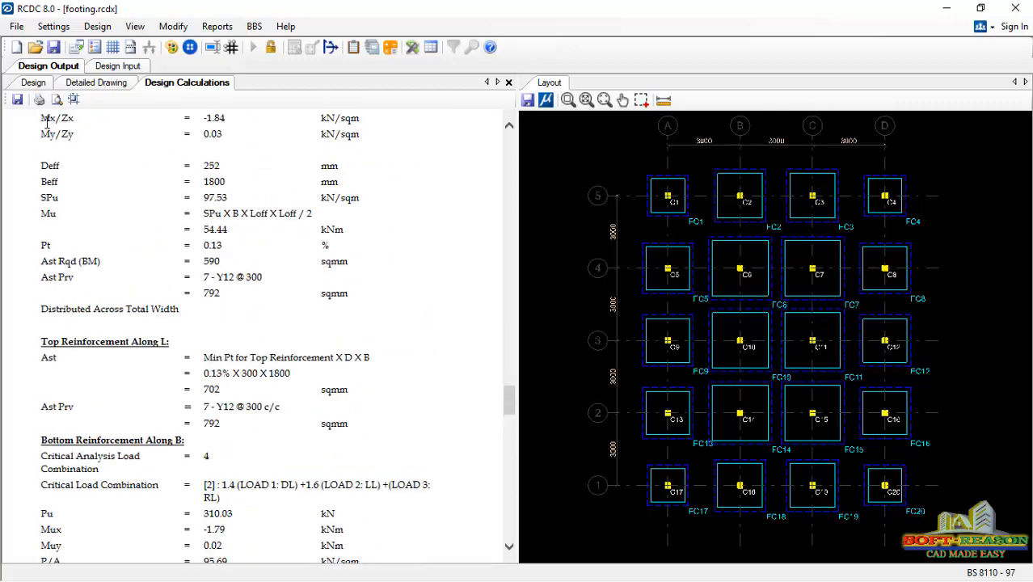
- Save the footing project and start a new G+3 Building project with client and engineer names, using design code BS 8110 - 97
click(17, 50)
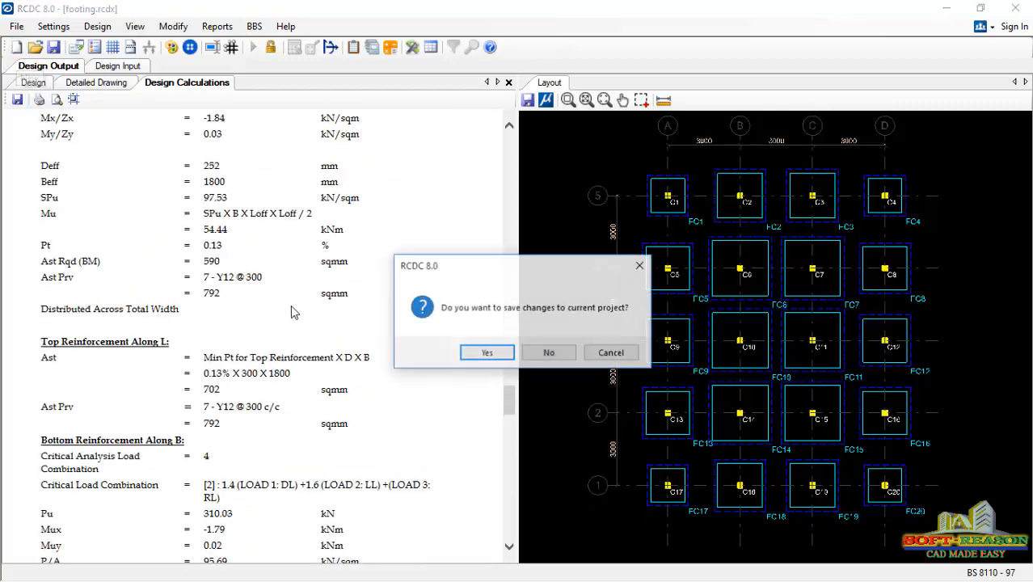
click(485, 359)
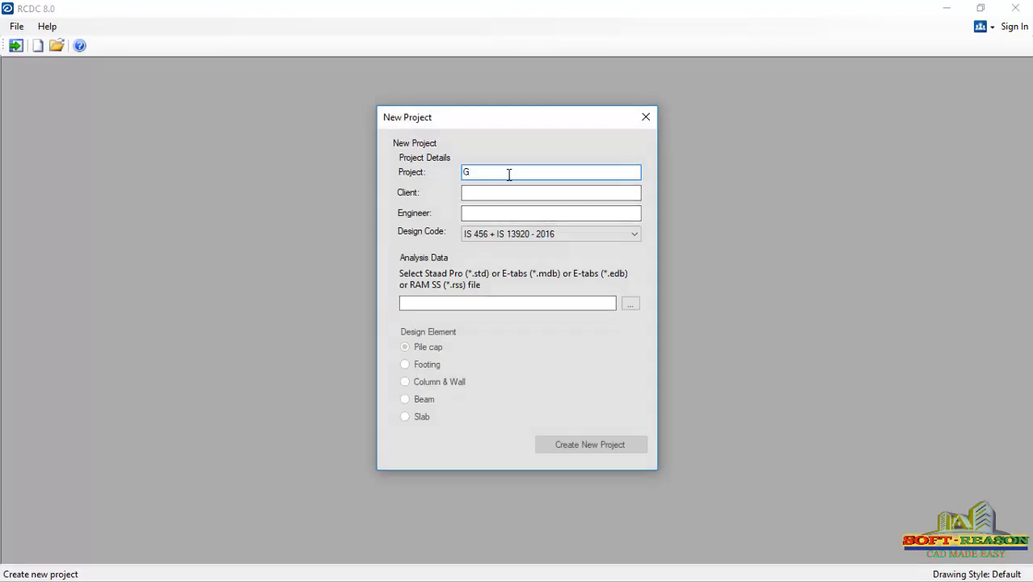
text(+3 Building)
click(521, 194)
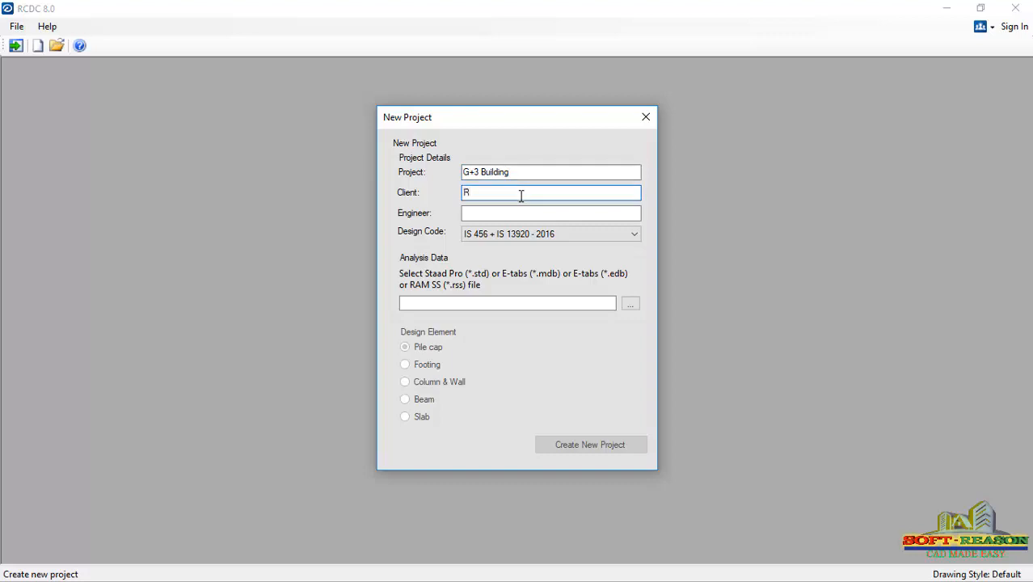
click(540, 215)
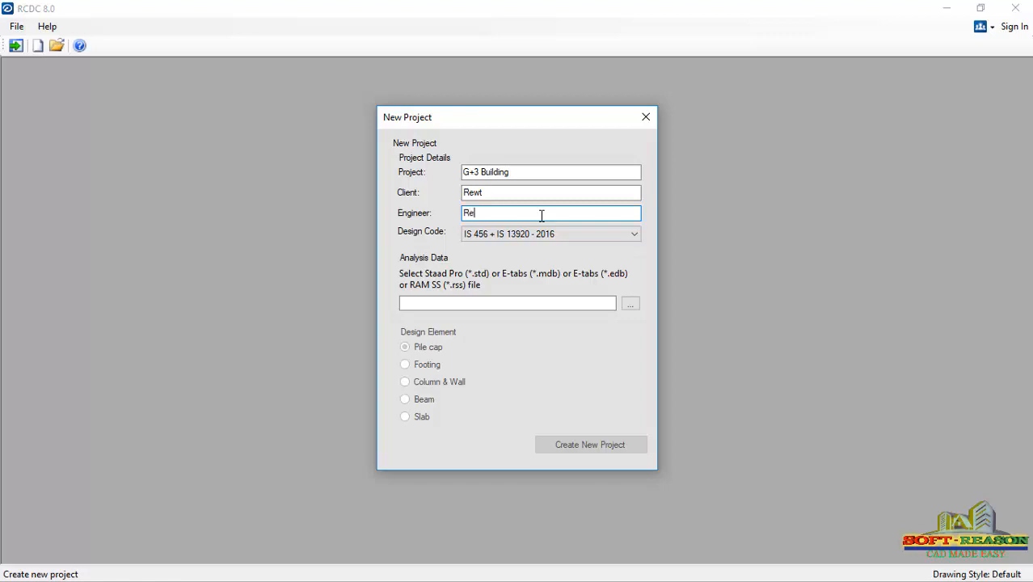
click(633, 234)
click(517, 265)
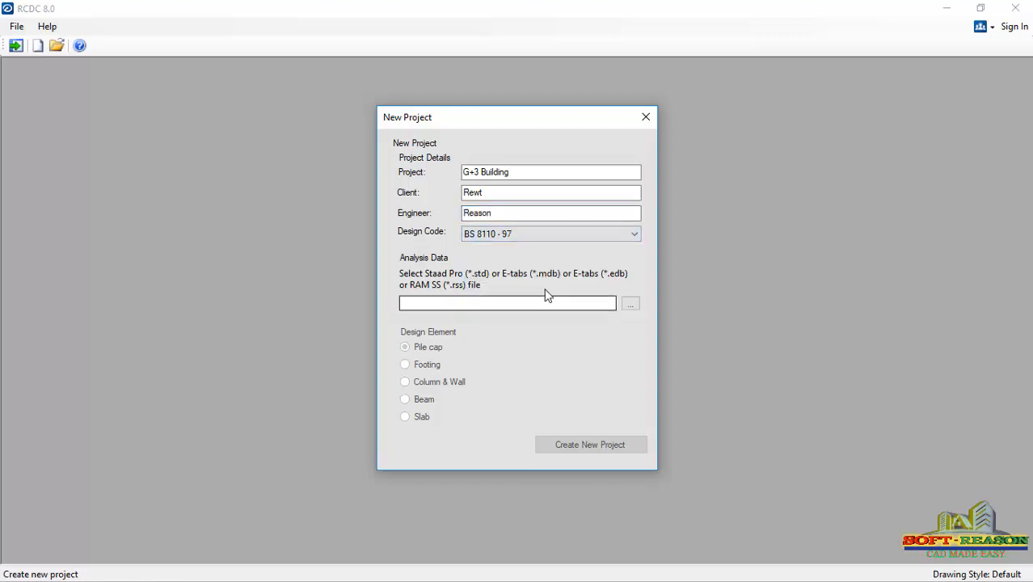
- Load the G+3 Building Design analysis file and create the project for slab design at the 3m level
click(631, 304)
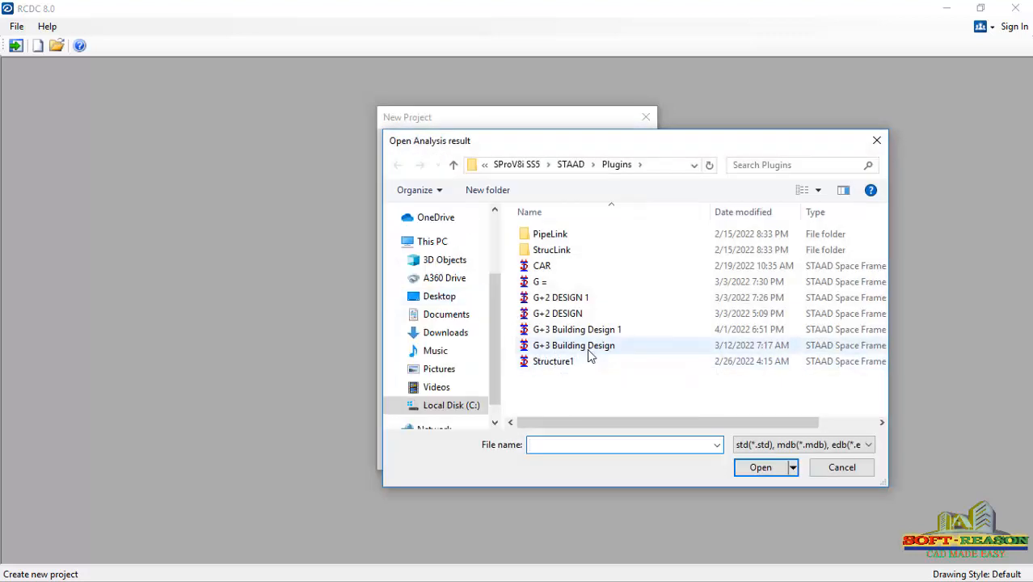
click(591, 354)
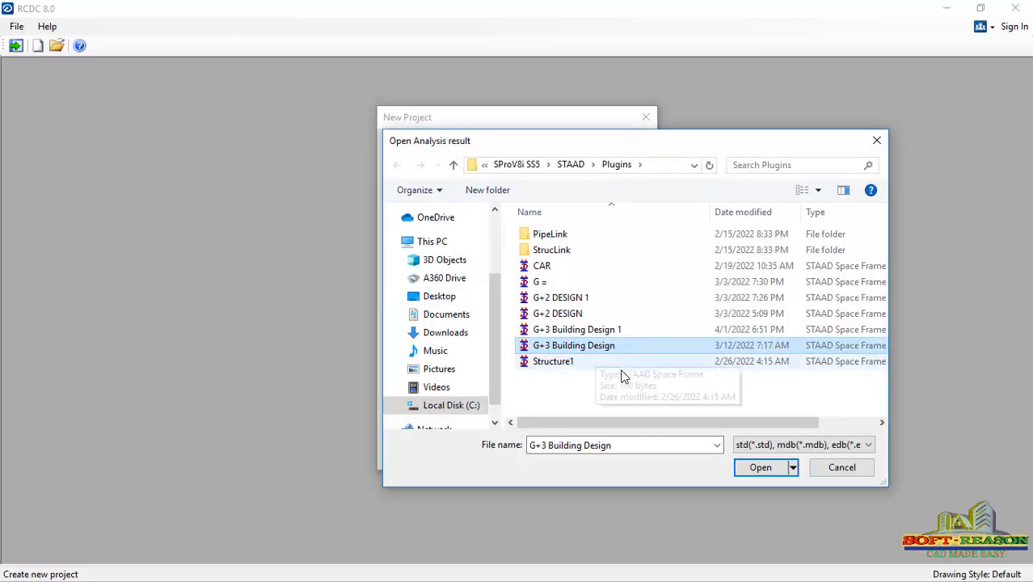
click(761, 468)
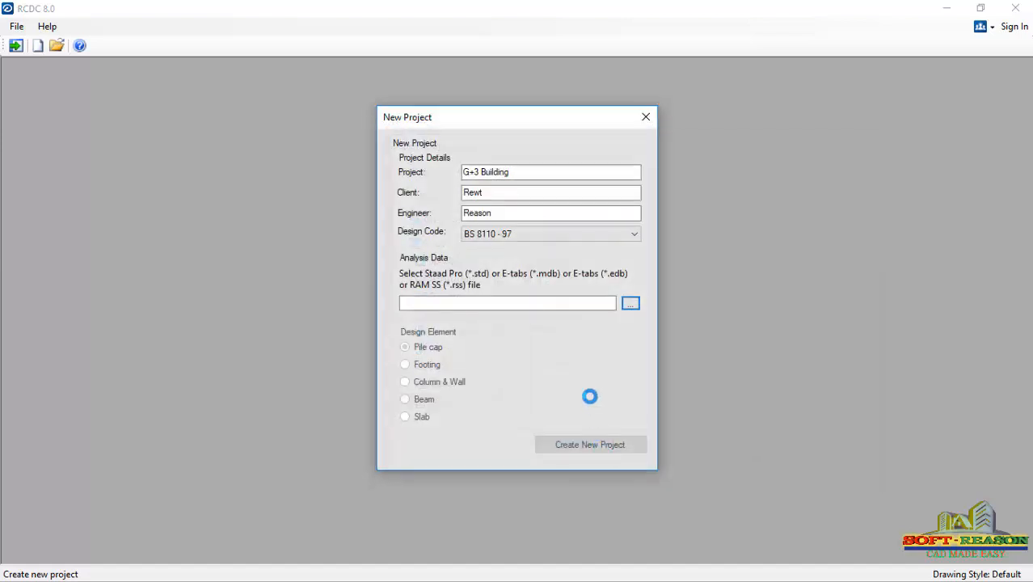
click(405, 417)
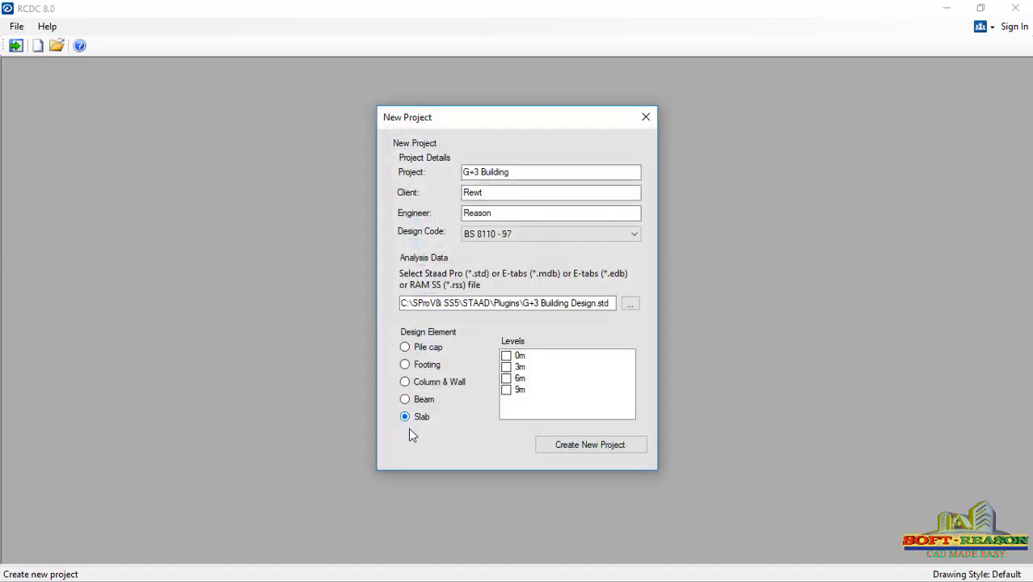
click(515, 370)
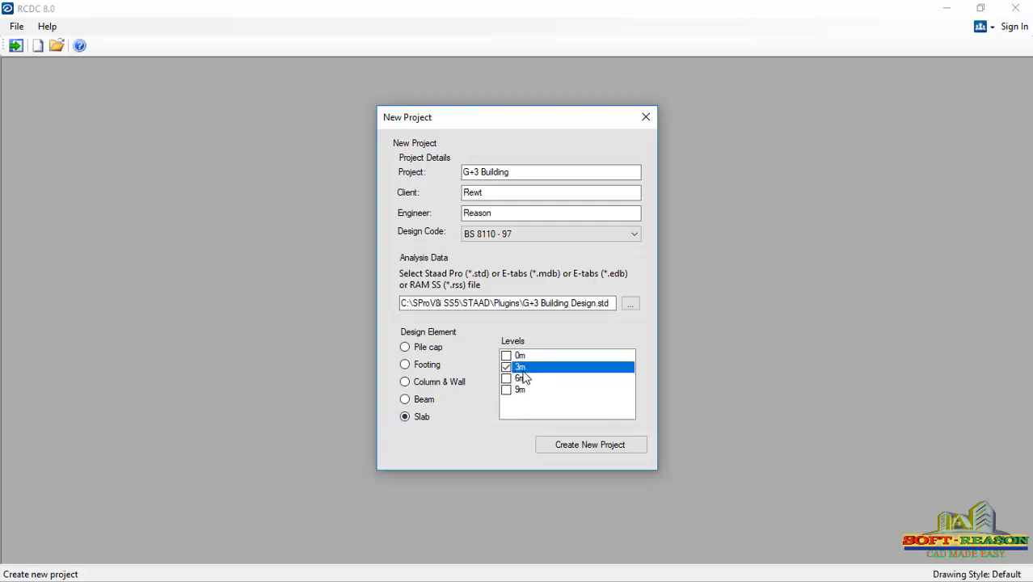
click(587, 449)
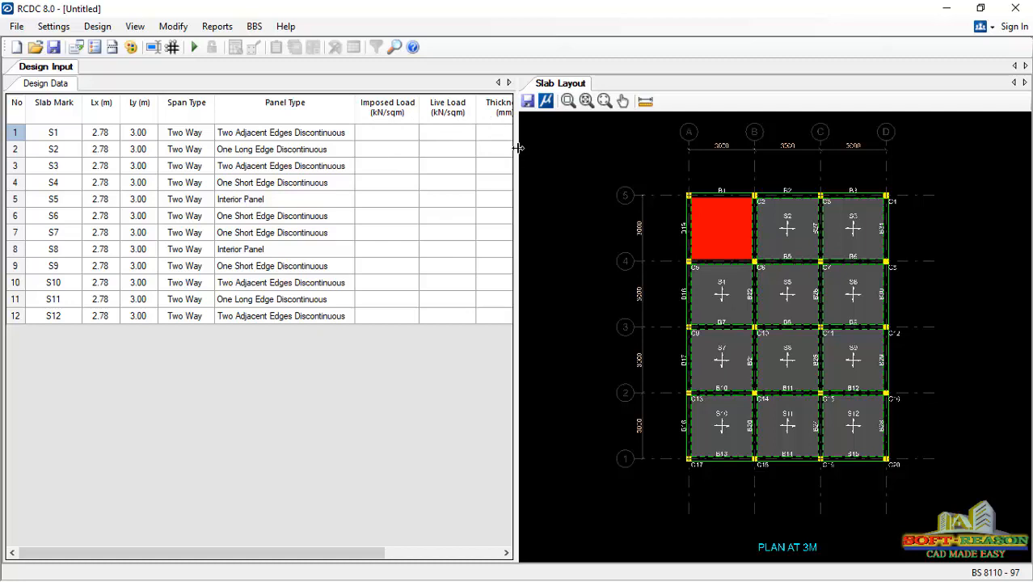
- Widen the slab design table and enter 3.6 kN/sqm imposed load, 1.5 kN/sqm live load and 150 mm thickness for slabs S1 to S11
drag(516, 150, 614, 155)
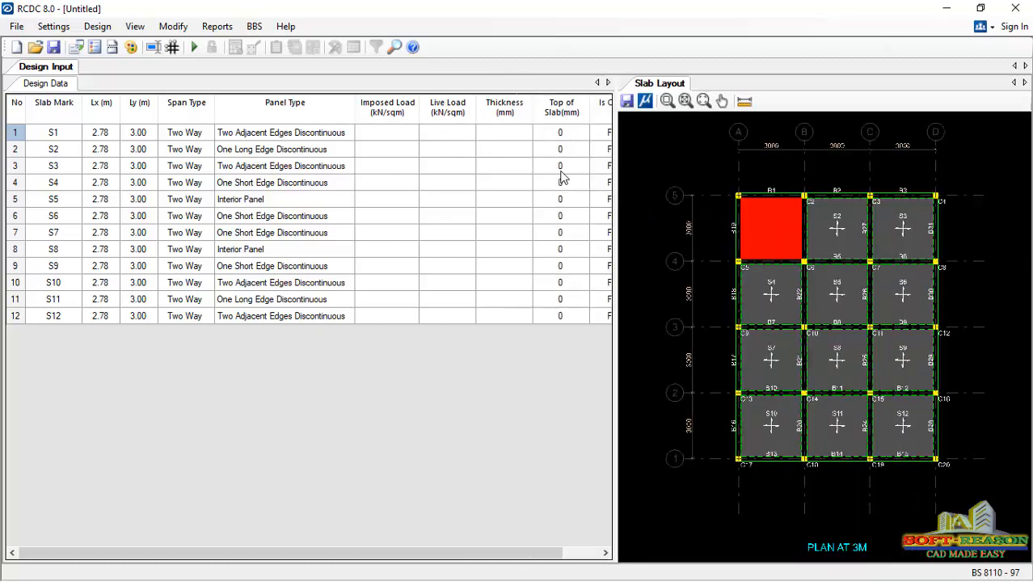
drag(618, 192, 649, 204)
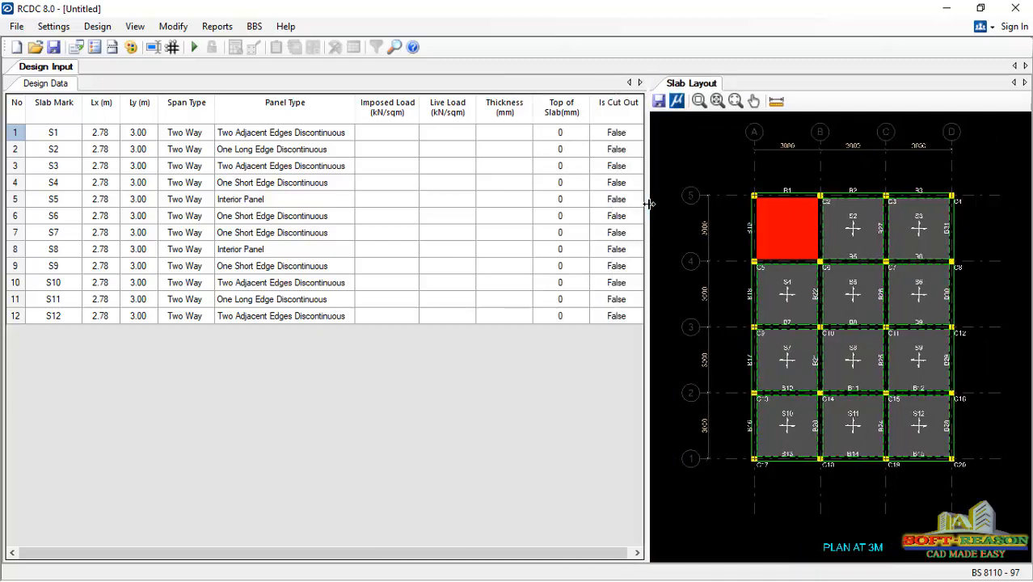
click(384, 141)
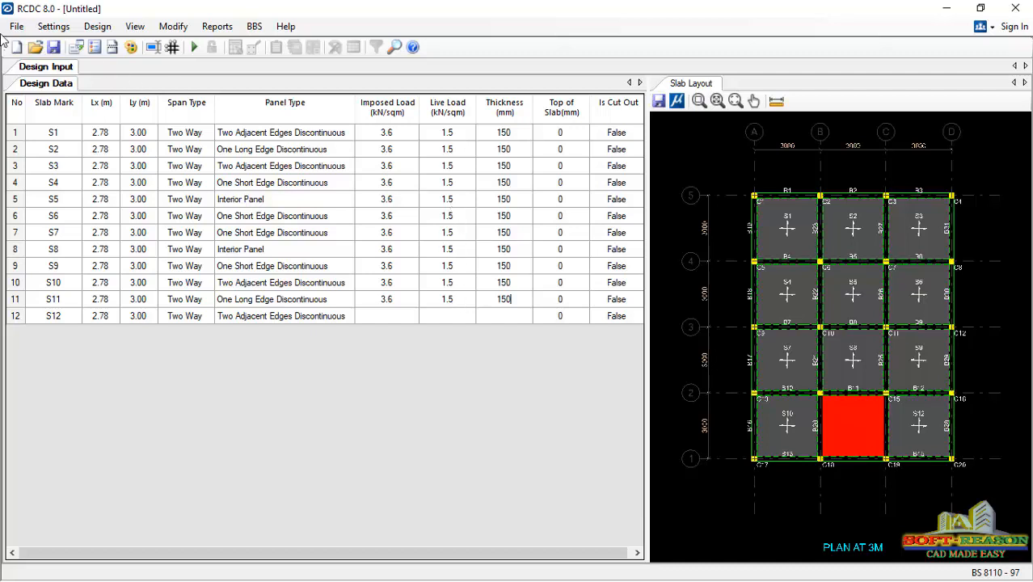
- Set the preferred rebar diameter to 12 in the slab design parameters, keeping the 16 mm rebar diameter enabled
click(53, 26)
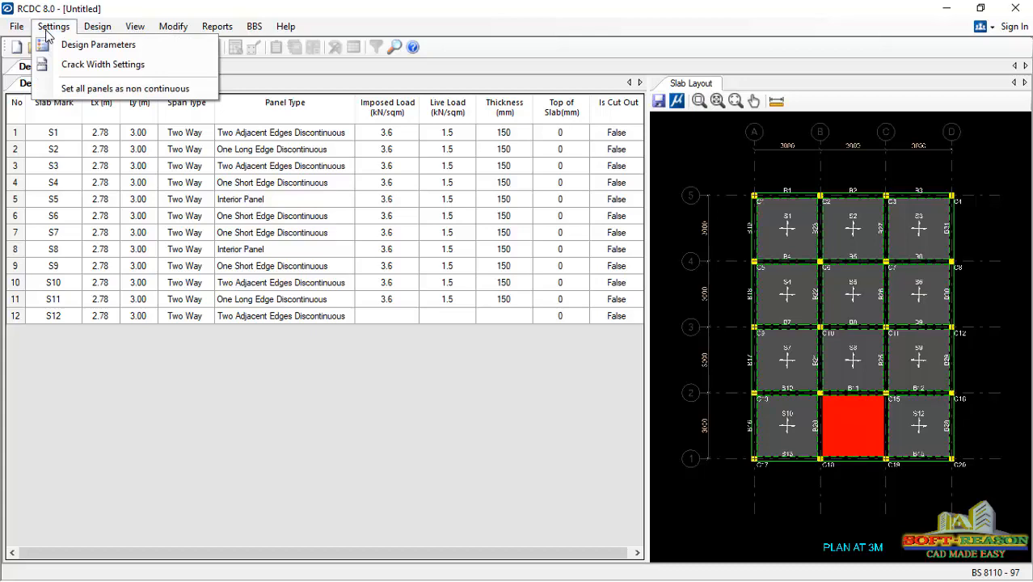
click(92, 54)
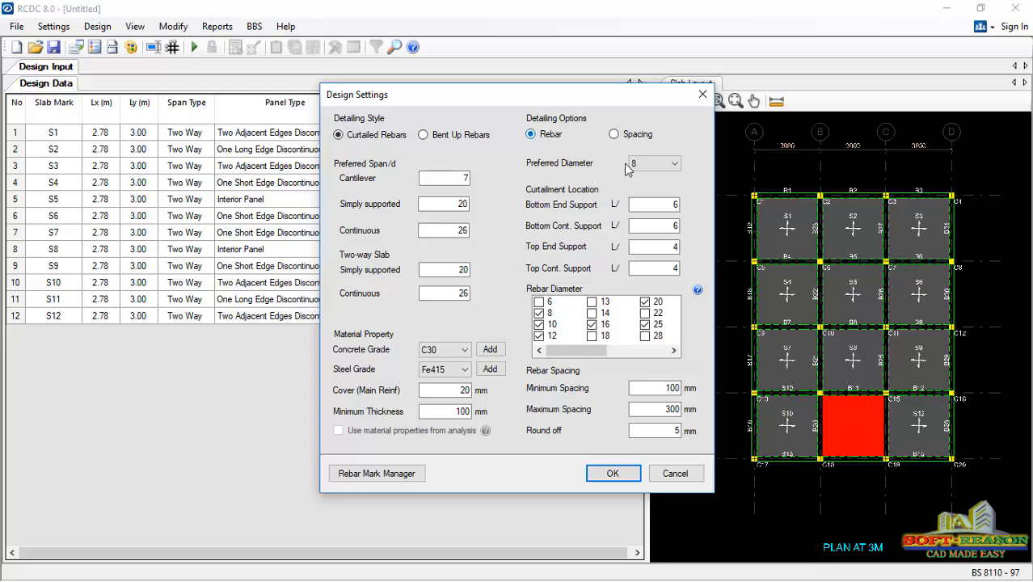
click(674, 164)
click(652, 199)
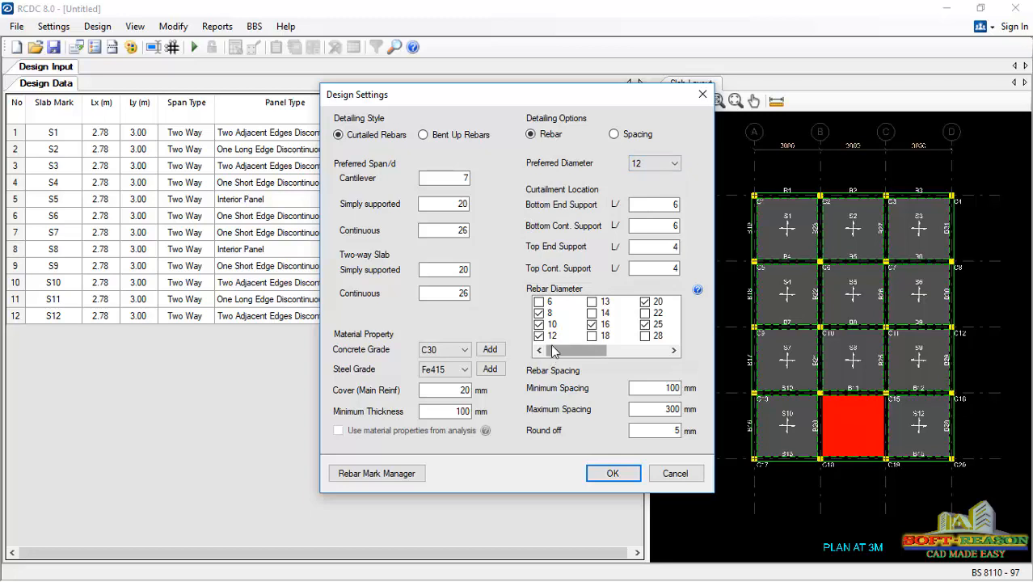
click(591, 323)
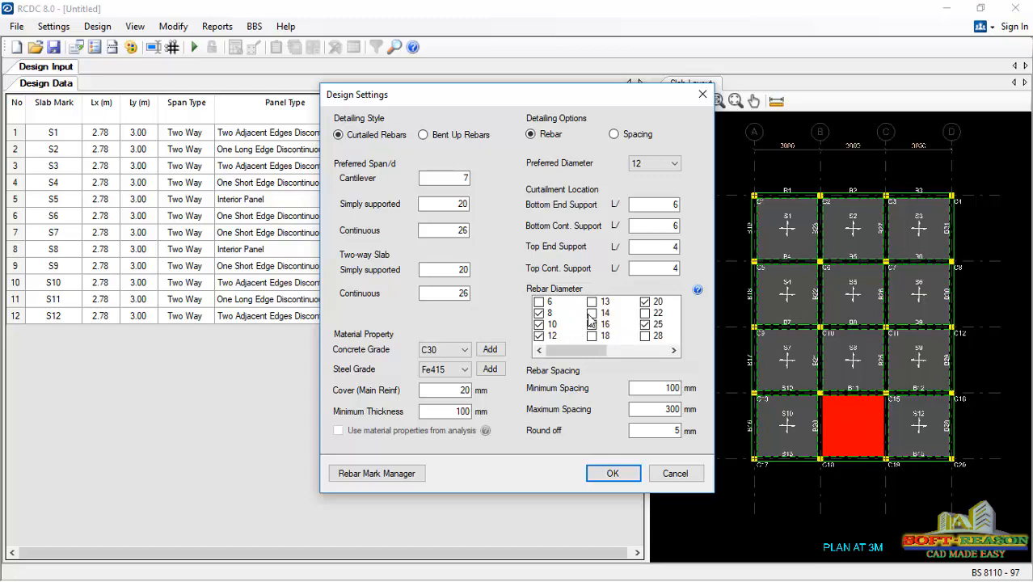
click(591, 324)
- Set the slab concrete grade to C20, the steel grade to Fe410 and the main reinforcement cover to 25 mm
click(428, 354)
click(441, 379)
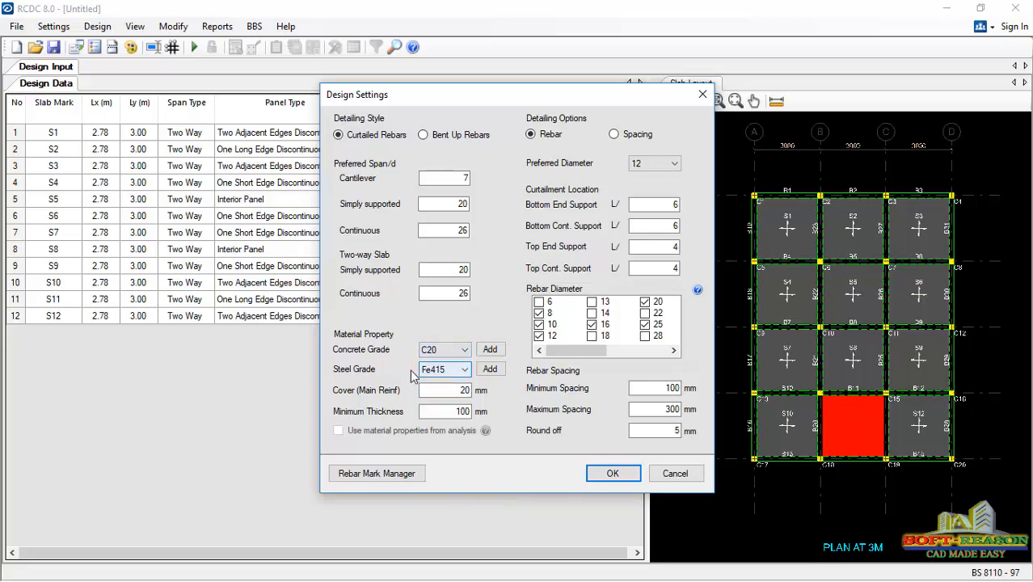
click(440, 369)
click(434, 393)
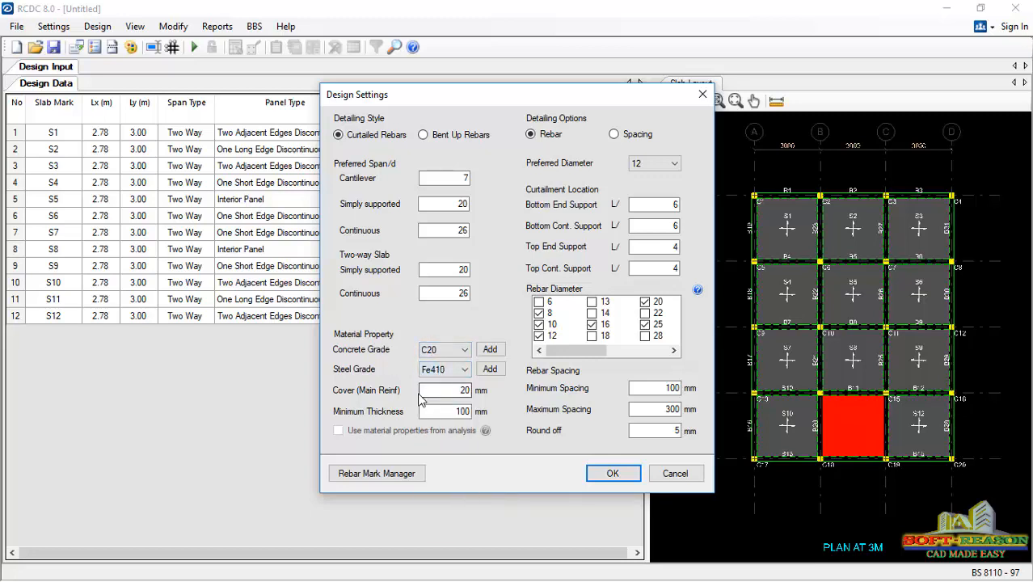
click(469, 392)
key(BackSpace)
text(5)
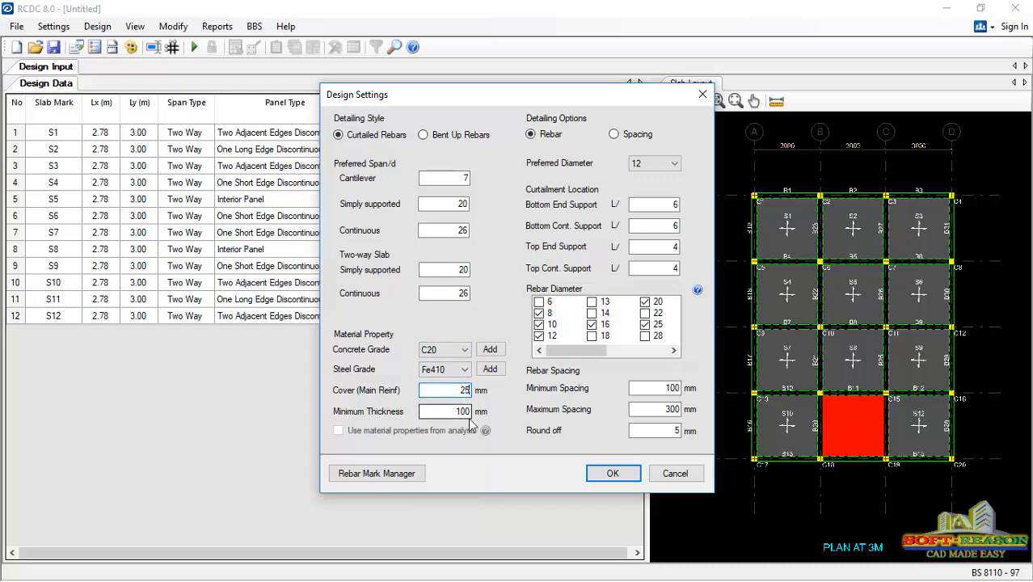
- Set the minimum slab thickness to 150 mm and the maximum rebar spacing to 200 mm, and apply the design settings
click(463, 412)
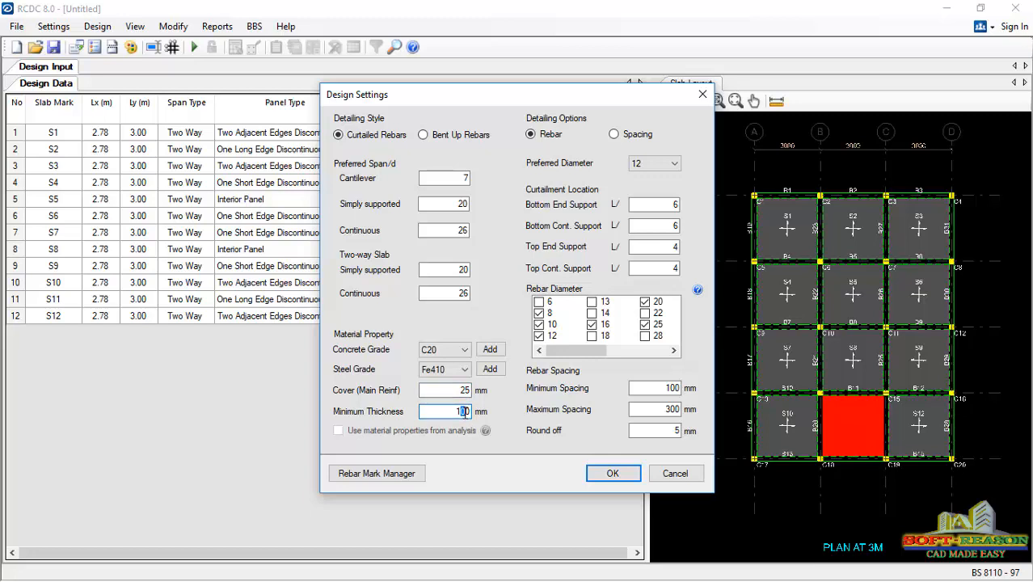
key(BackSpace)
text(5)
double_click(683, 410)
text(2)
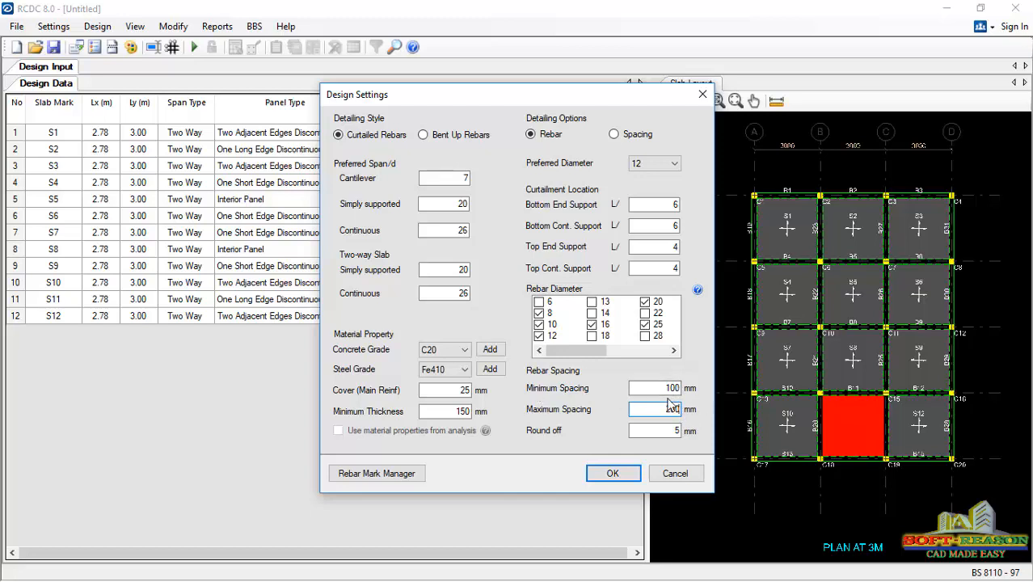
click(610, 475)
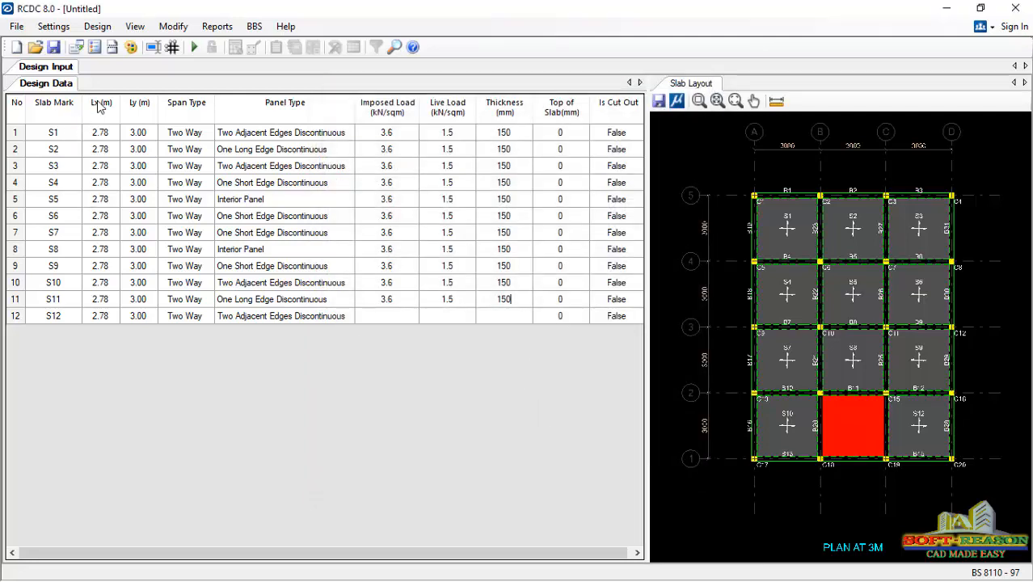
- Enable the crack width check and the initial thermal cracking check in the crack width settings
click(113, 47)
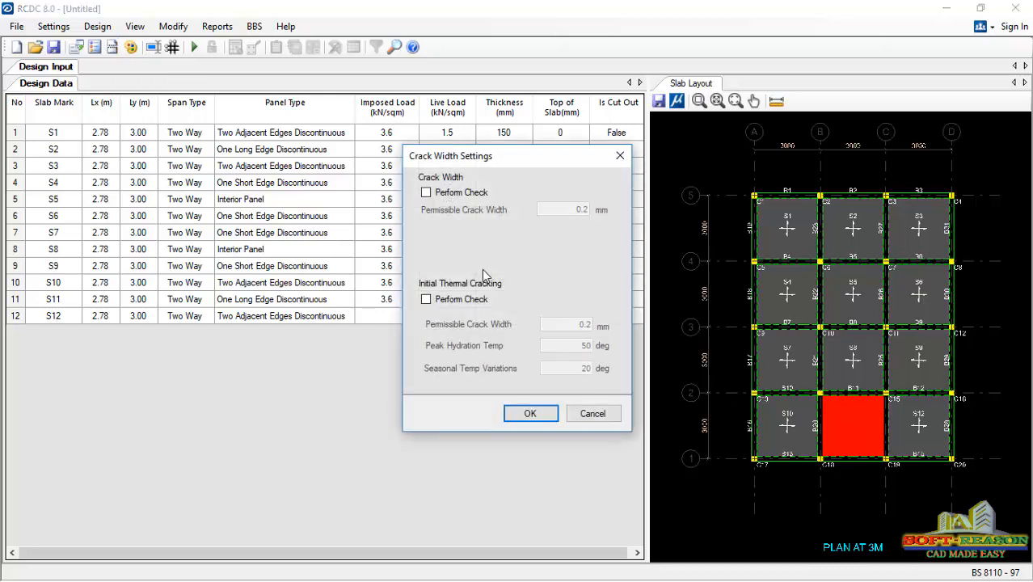
click(441, 192)
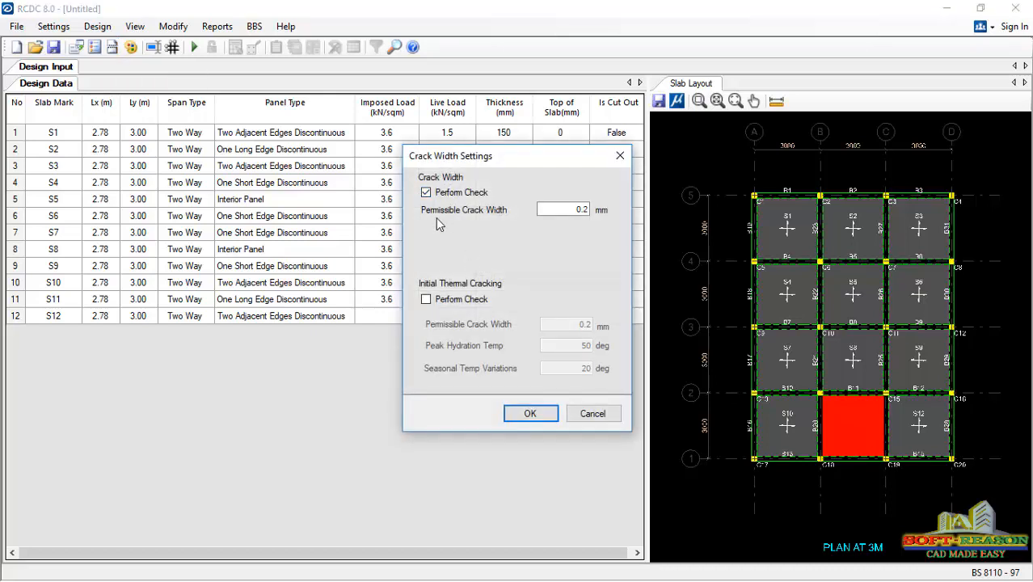
click(447, 300)
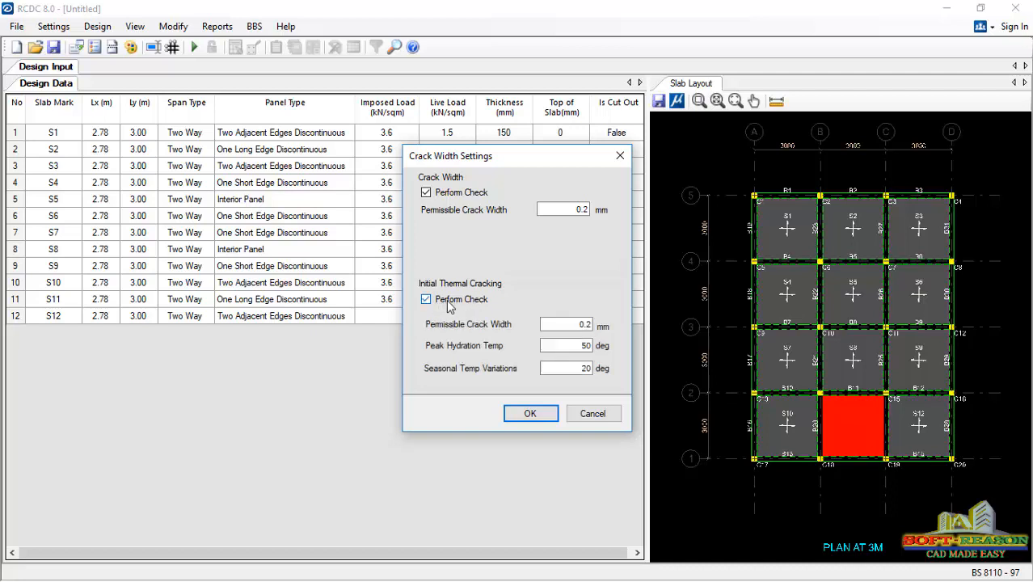
click(530, 414)
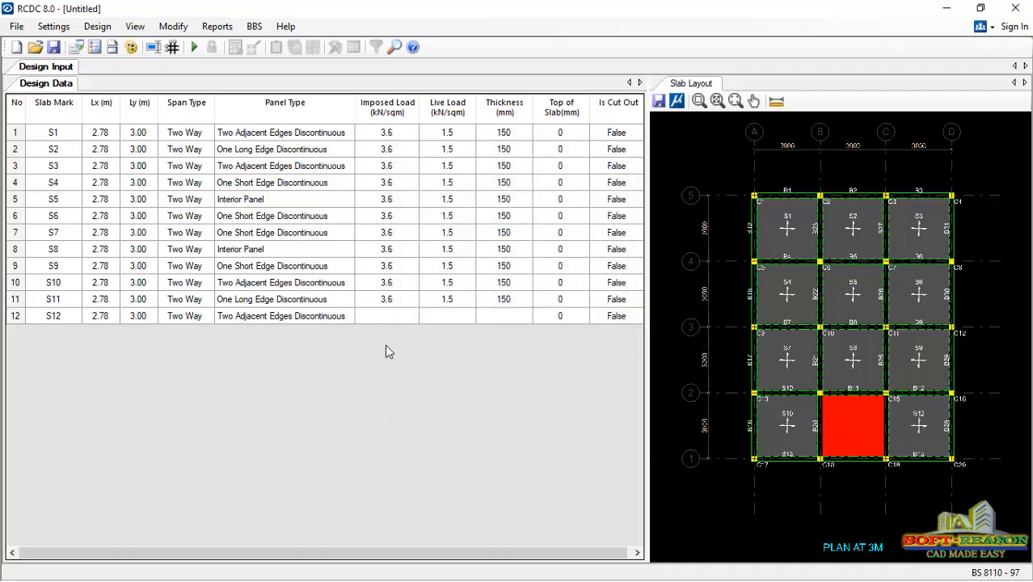
- Try to run Auto Design on the slabs, and mark slab S12 as a cut-out by setting Is Cut Out to True
click(92, 30)
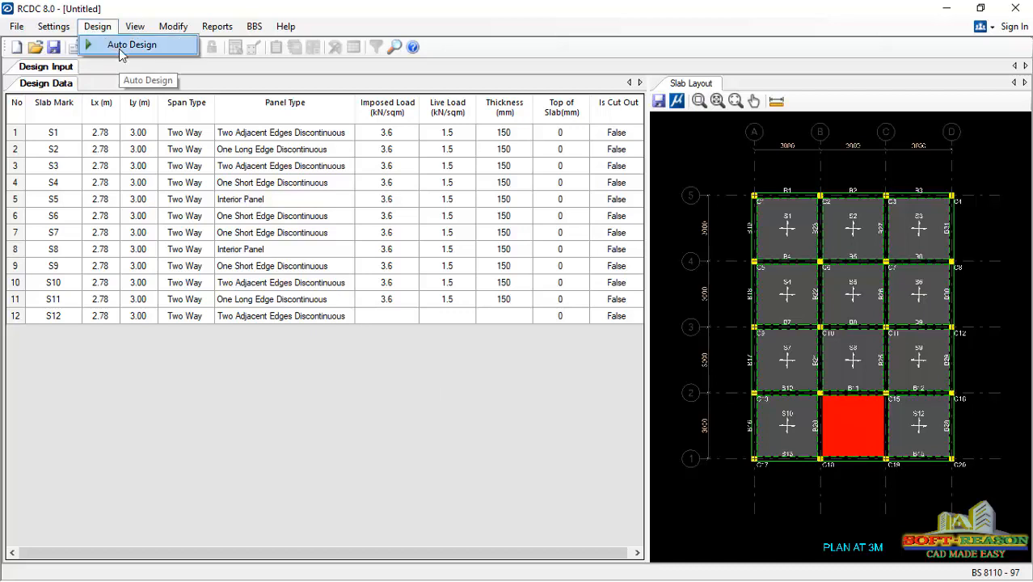
click(121, 46)
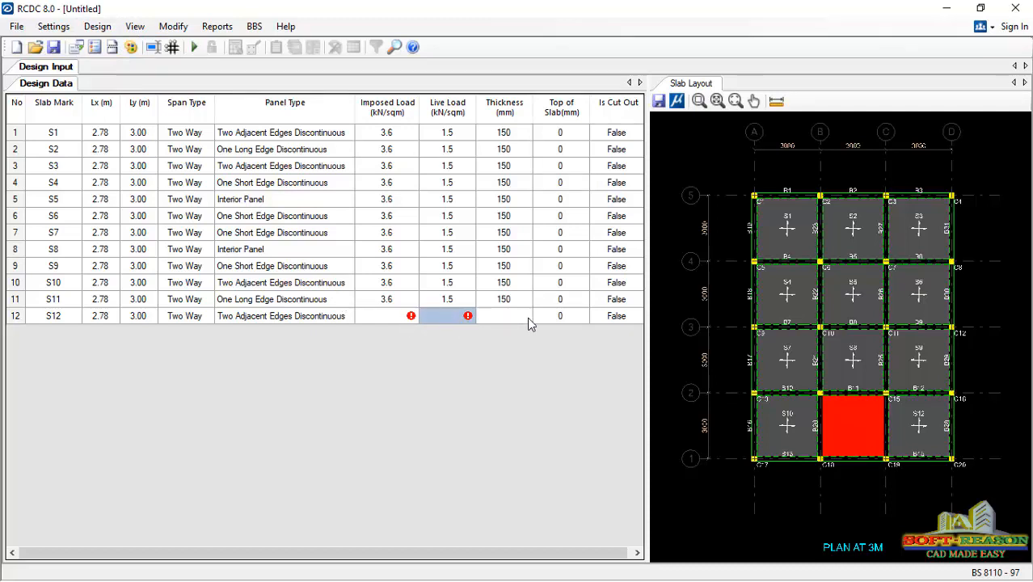
click(399, 316)
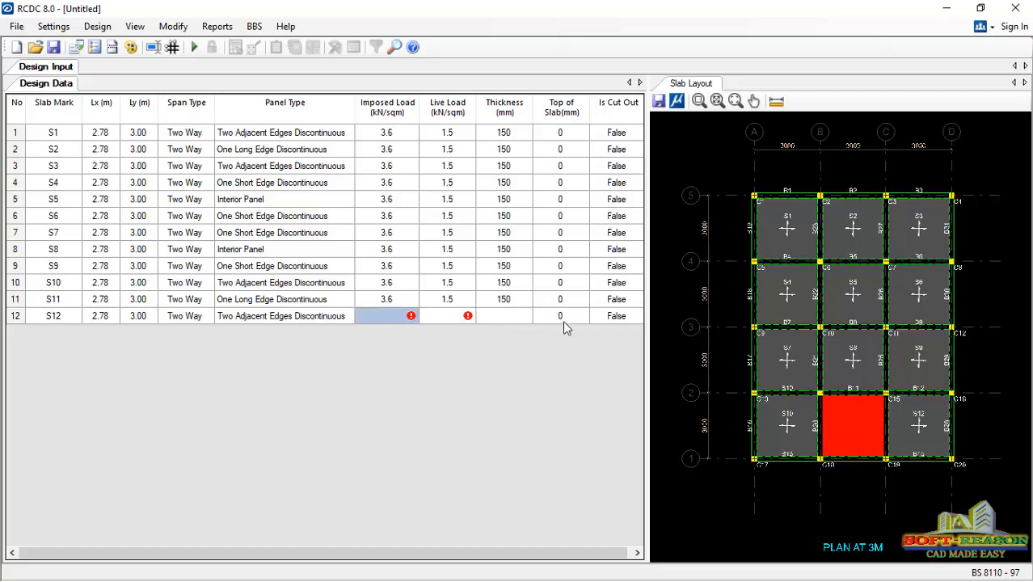
click(584, 319)
click(609, 319)
click(637, 316)
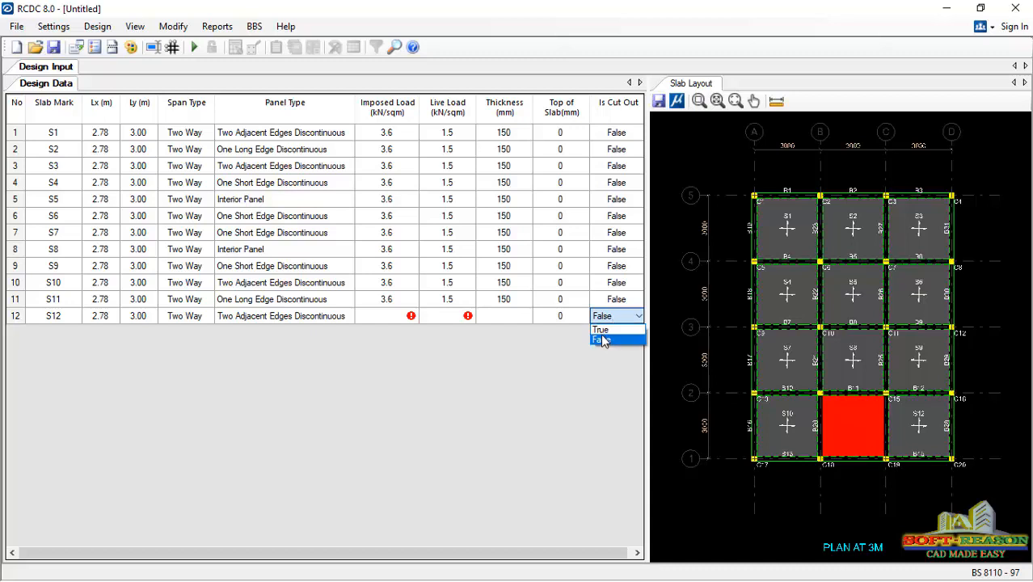
click(600, 330)
click(559, 320)
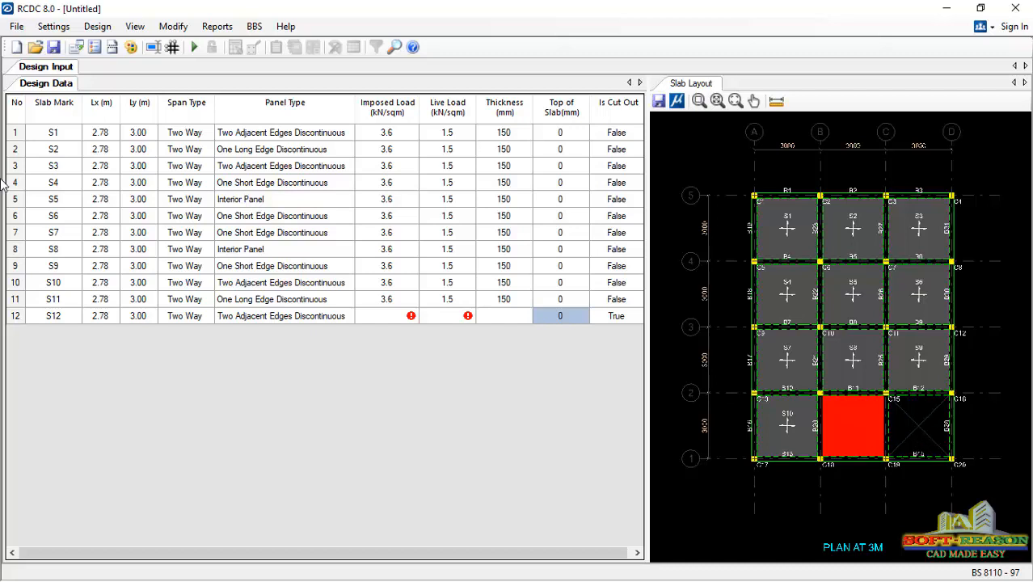
- Run Auto Design with slab continuity re-evaluated and generate the slab reinforcement detailing drawings
click(98, 27)
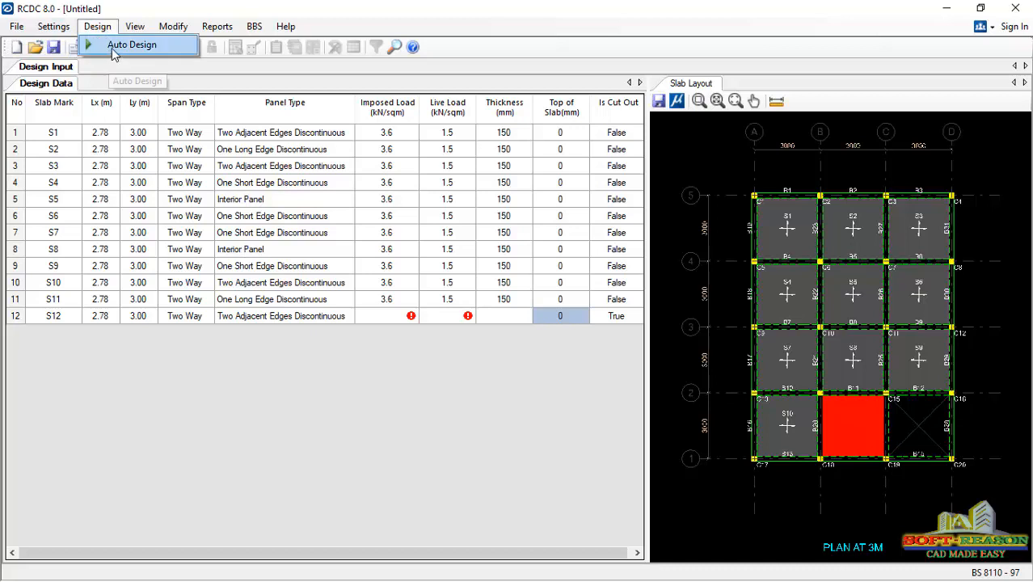
click(113, 50)
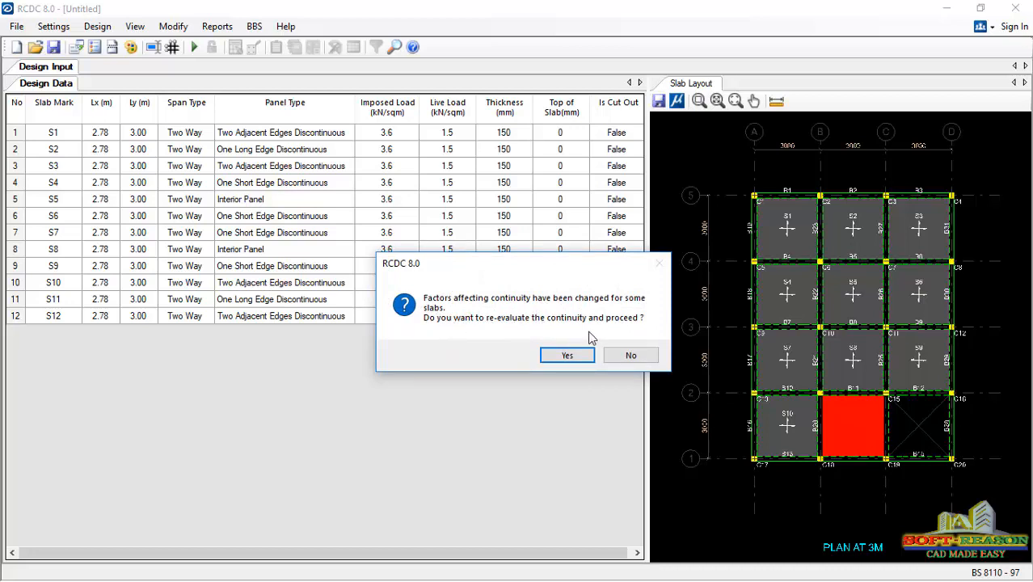
click(584, 356)
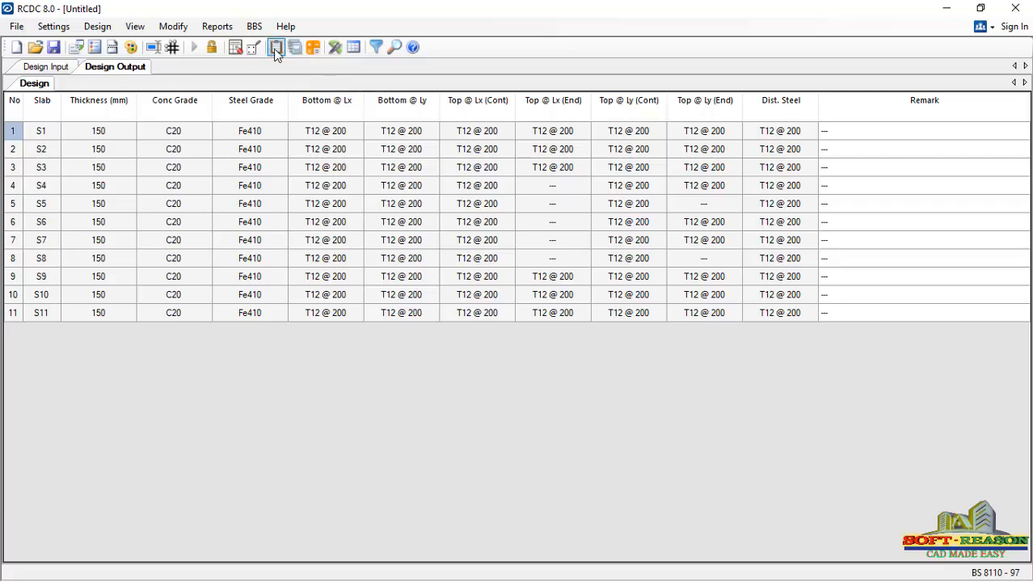
click(335, 50)
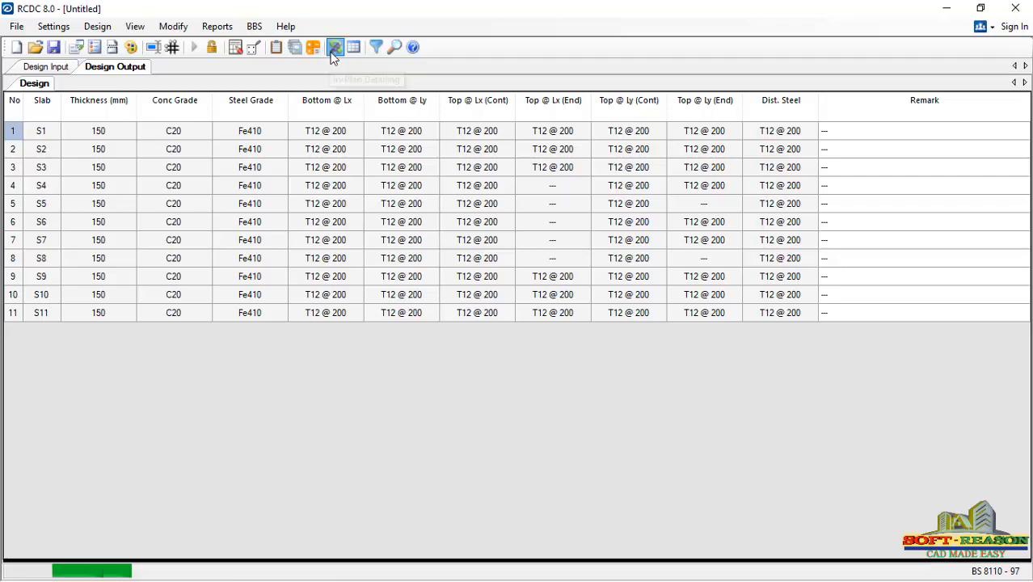
- Examine the bar sizes, spacings and directions of the slab panels in the bottom reinforcement layout
scroll(457, 274, up, 4)
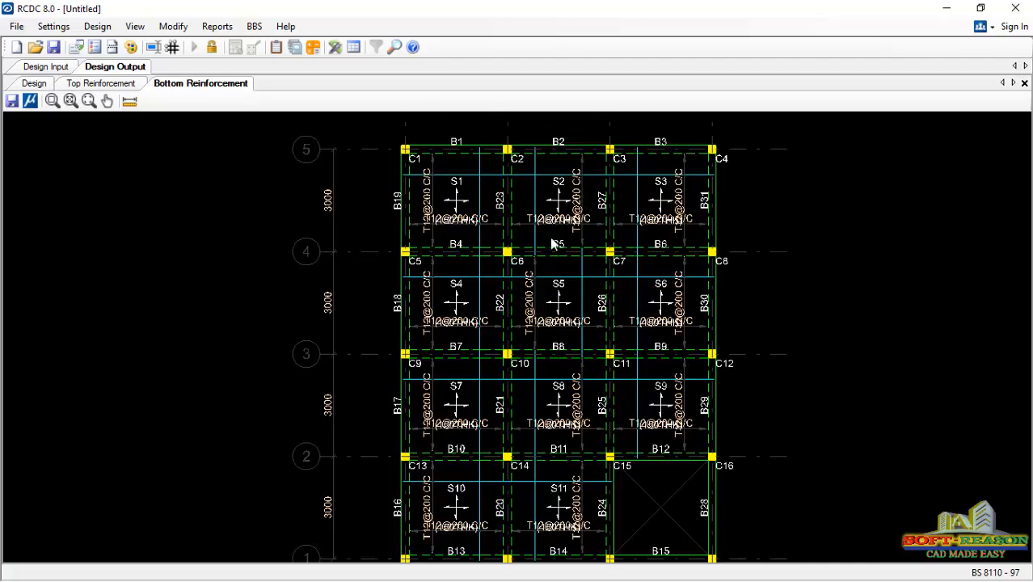
scroll(552, 242, down, 1)
scroll(464, 223, up, 5)
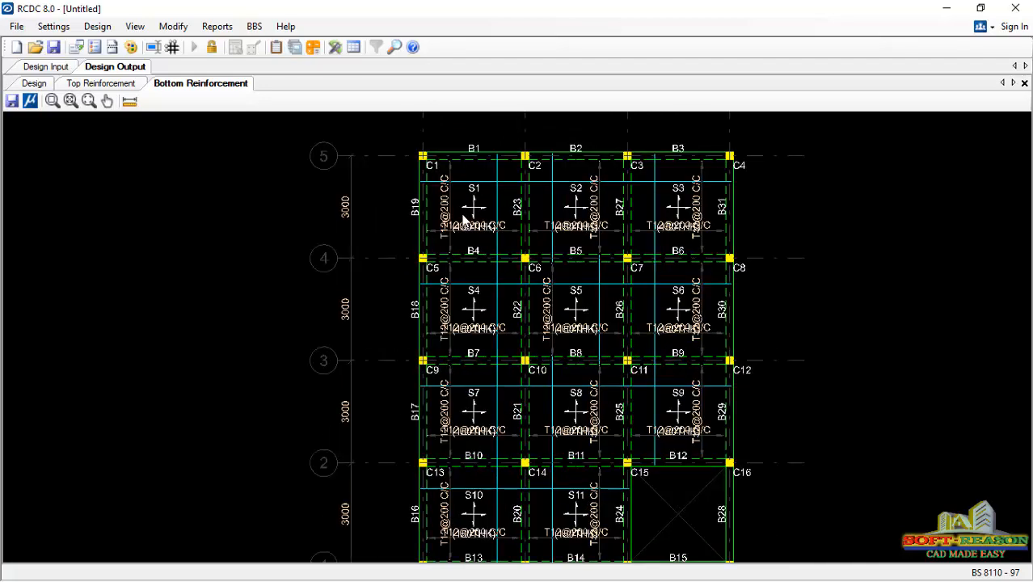
scroll(438, 259, down, 4)
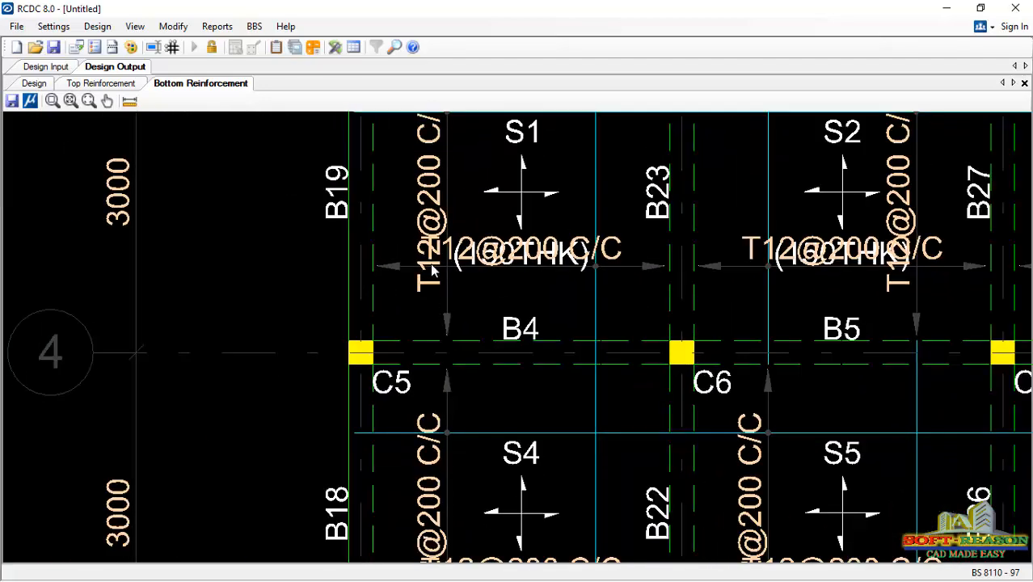
scroll(719, 291, down, 2)
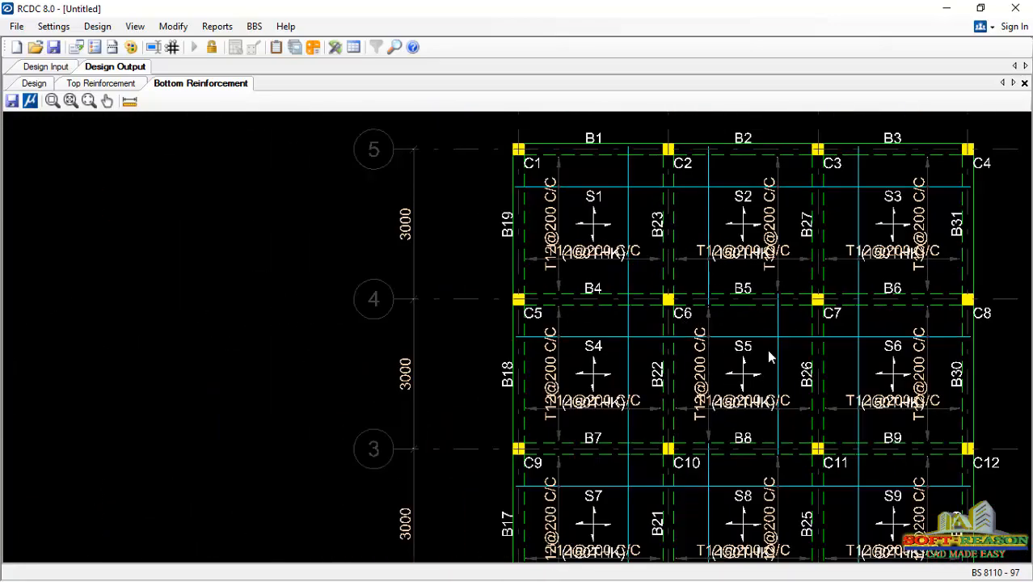
scroll(847, 208, down, 2)
scroll(646, 408, down, 2)
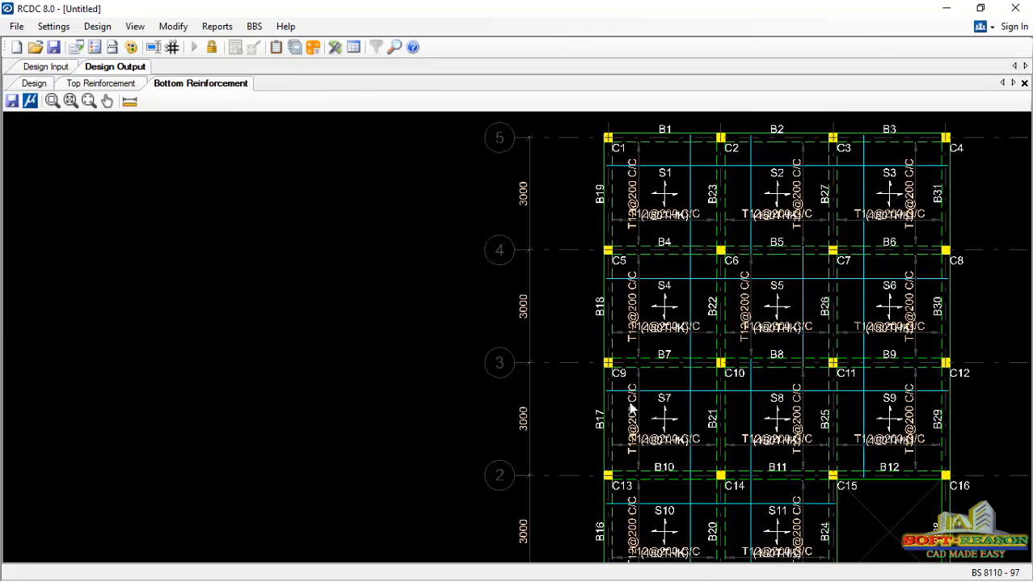
scroll(647, 275, down, 2)
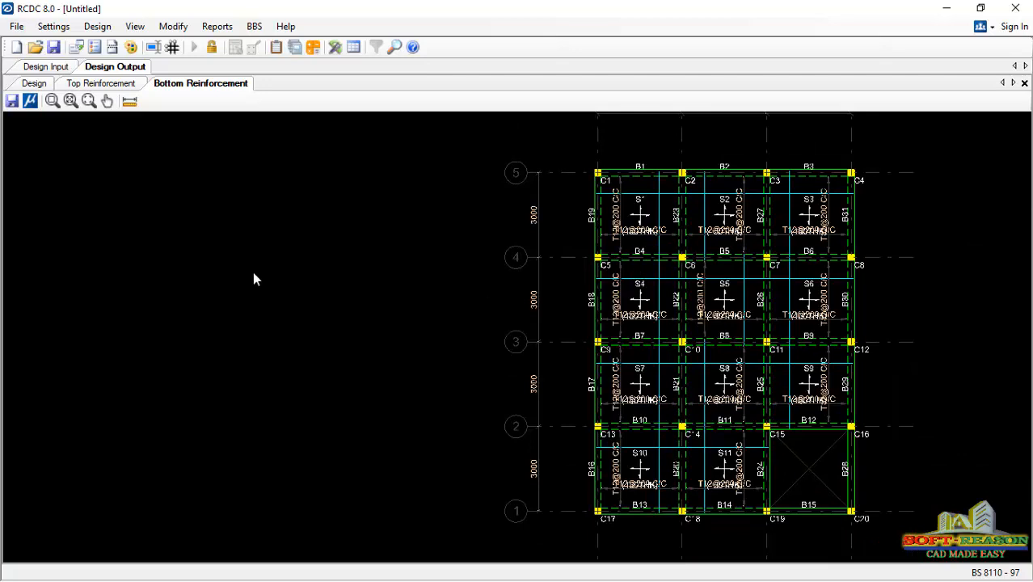
- Save the project as "slab design" in the Plugins folder, replacing the existing file of that name
click(12, 103)
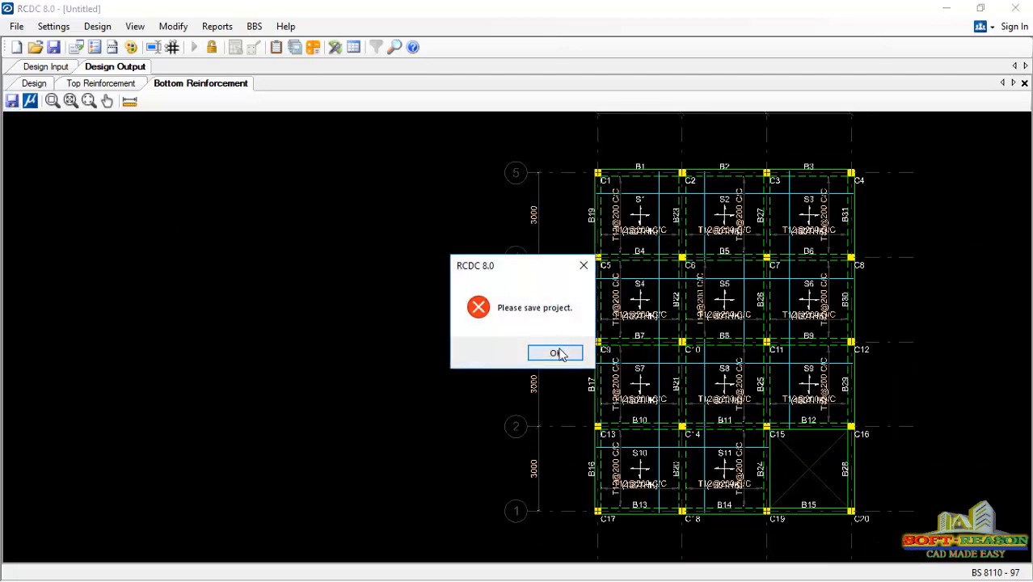
click(584, 265)
click(53, 47)
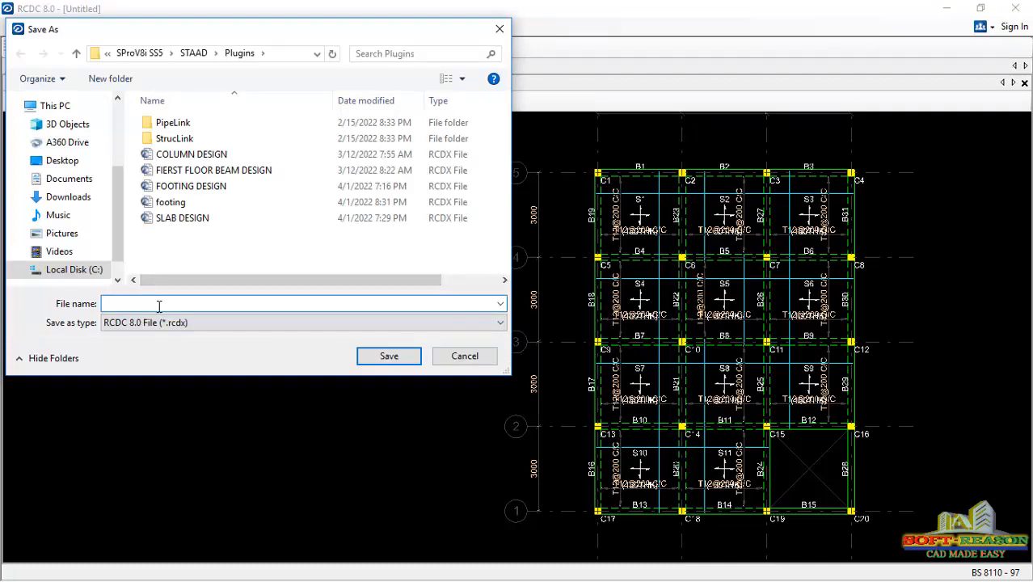
text(slab des)
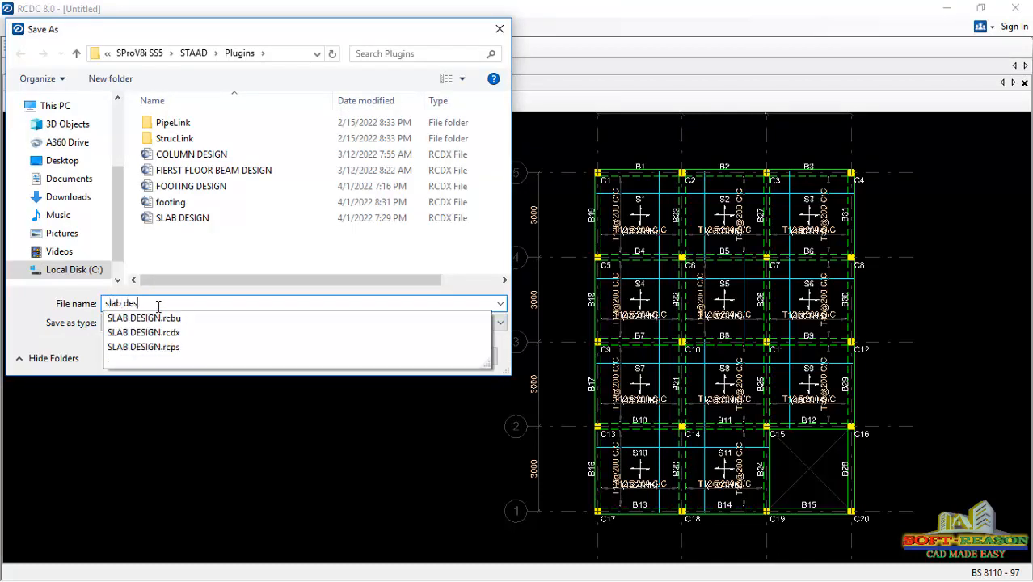
text(ign)
click(294, 268)
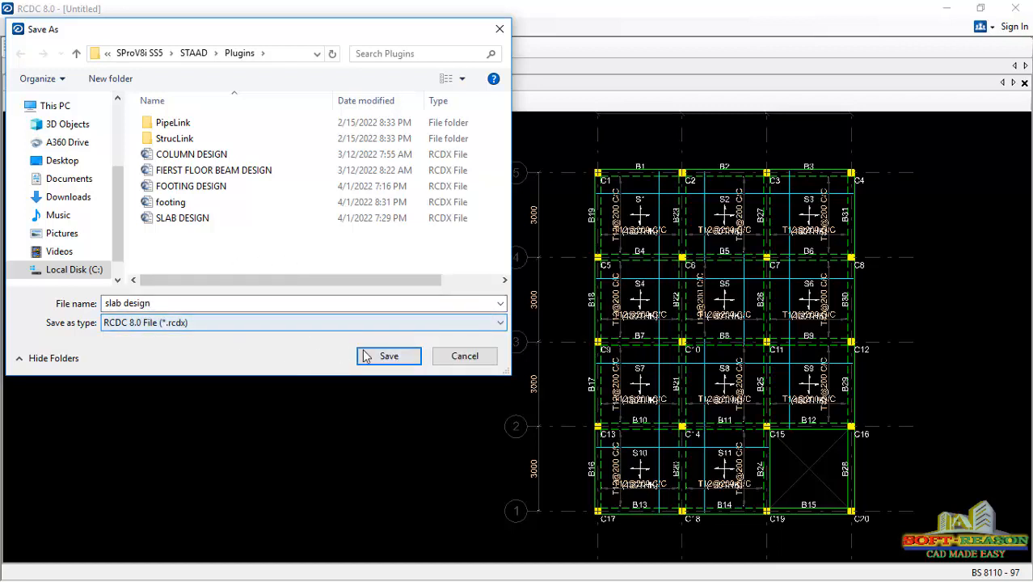
click(389, 356)
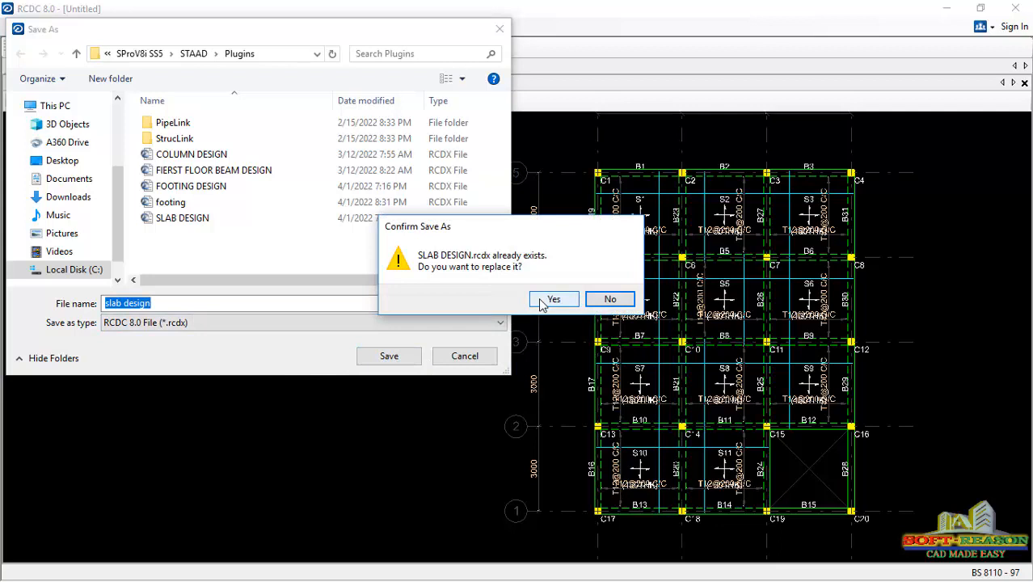
click(535, 300)
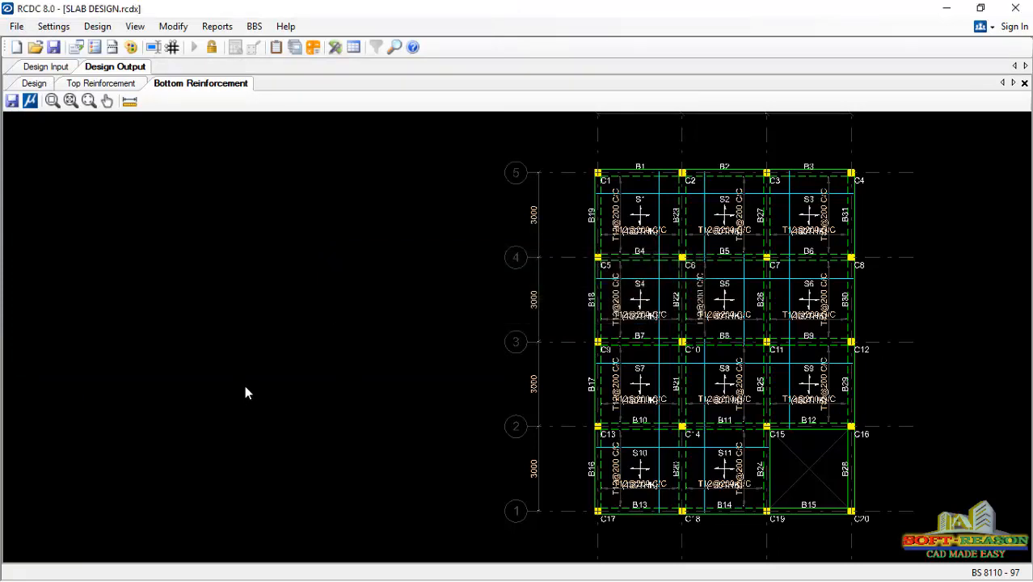
- Open and cancel the DXF export of the bottom reinforcement drawing, and examine the whole 3M layout with its grids and title
click(12, 100)
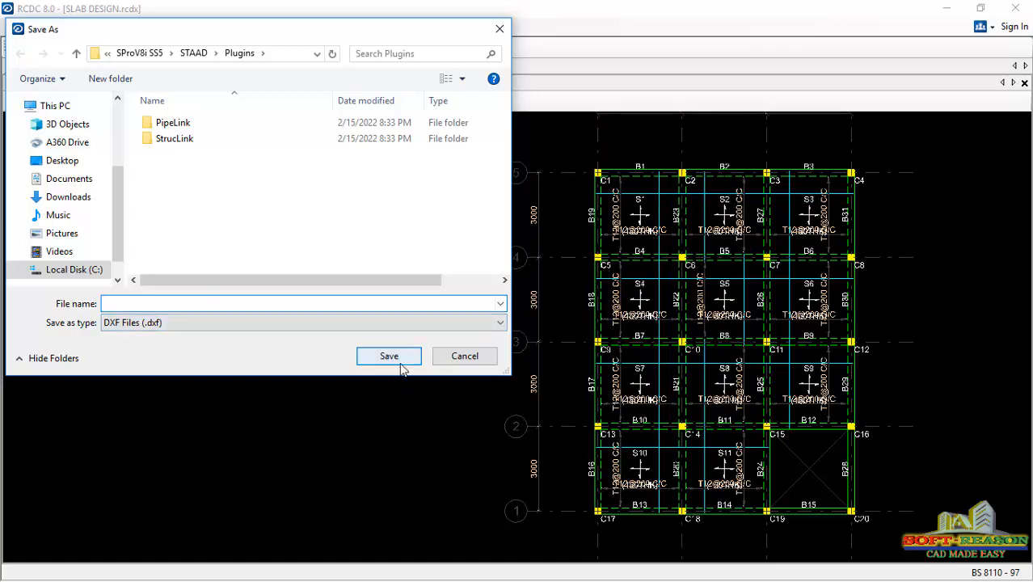
click(464, 356)
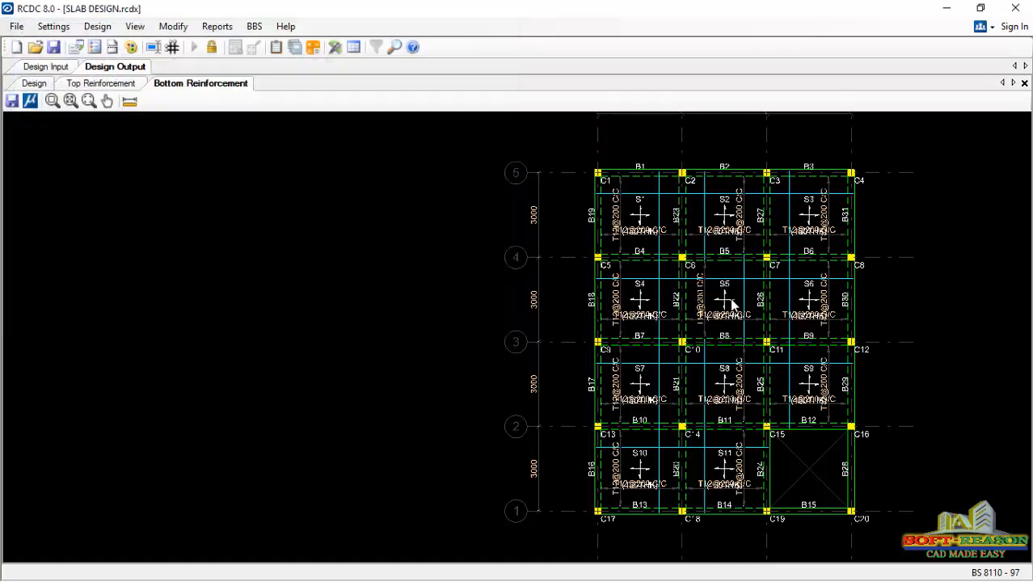
scroll(532, 359, down, 1)
scroll(614, 353, up, 1)
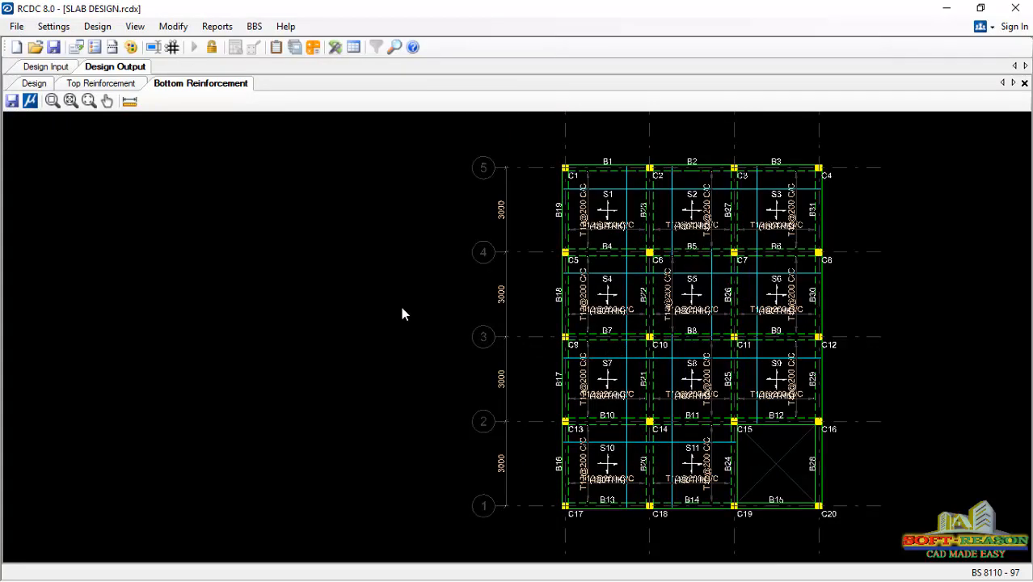
scroll(352, 365, down, 1)
scroll(611, 376, up, 1)
scroll(523, 424, down, 1)
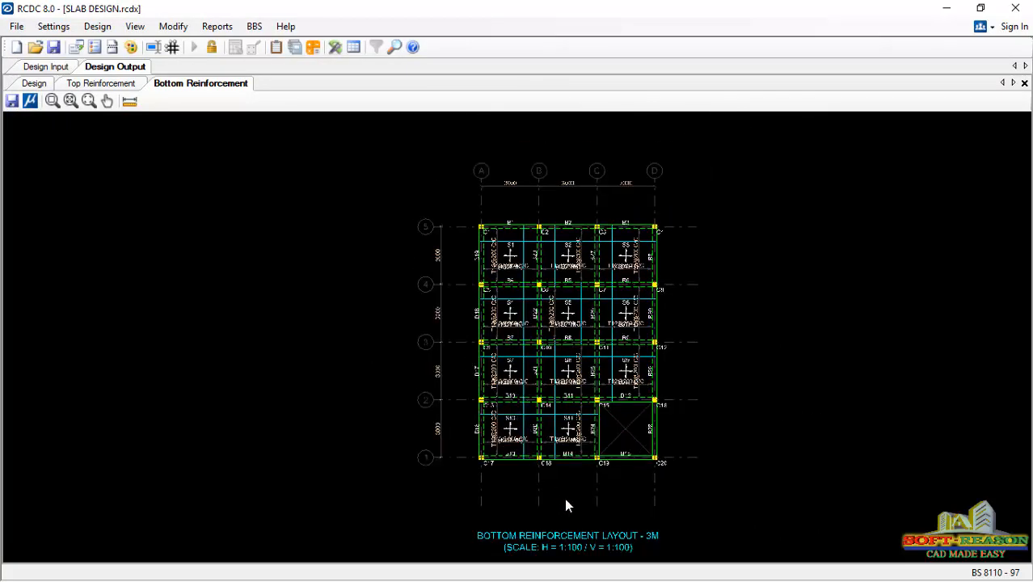
scroll(545, 464, up, 1)
scroll(457, 431, down, 1)
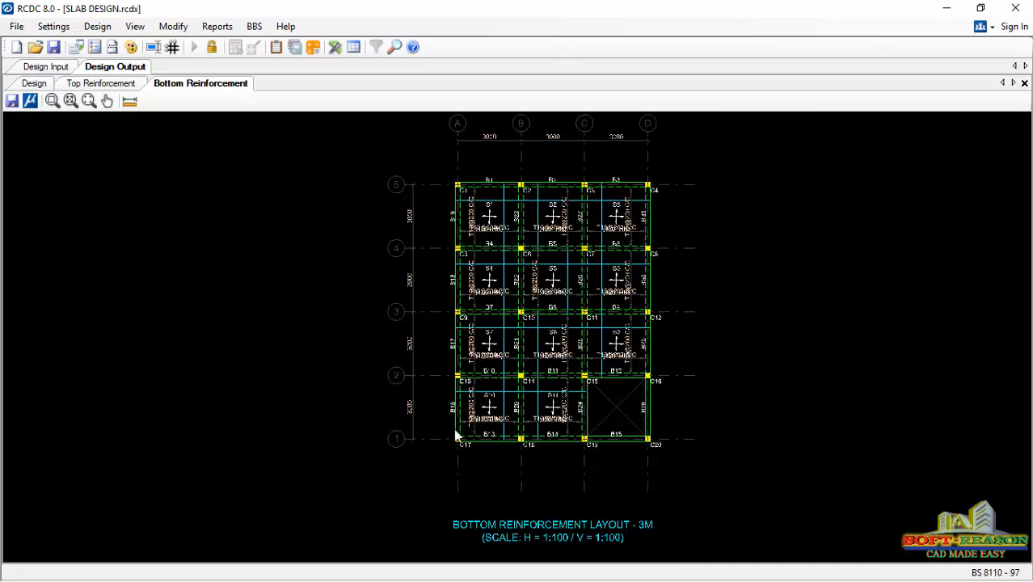
scroll(510, 374, up, 1)
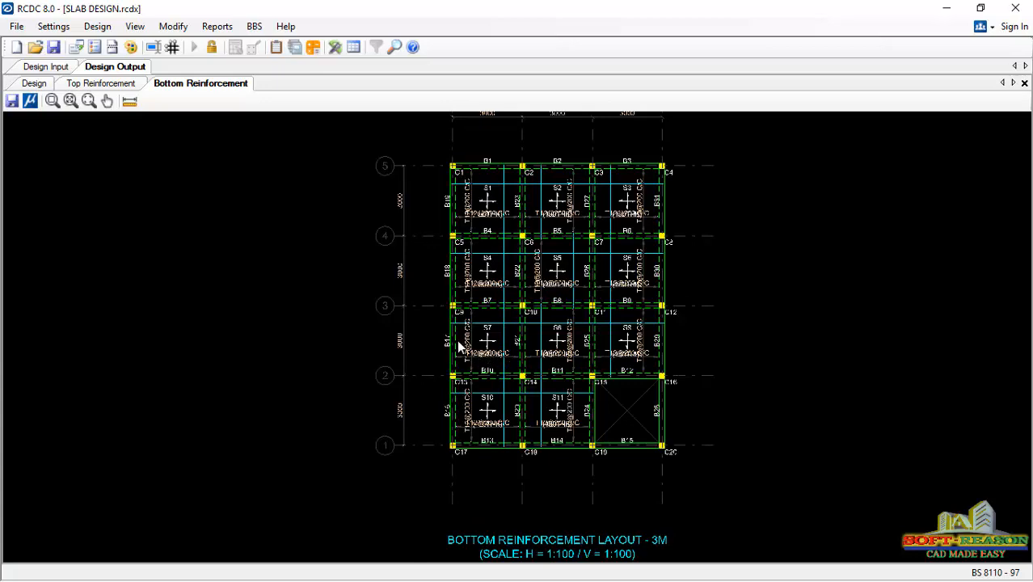
scroll(456, 349, down, 1)
scroll(492, 320, up, 1)
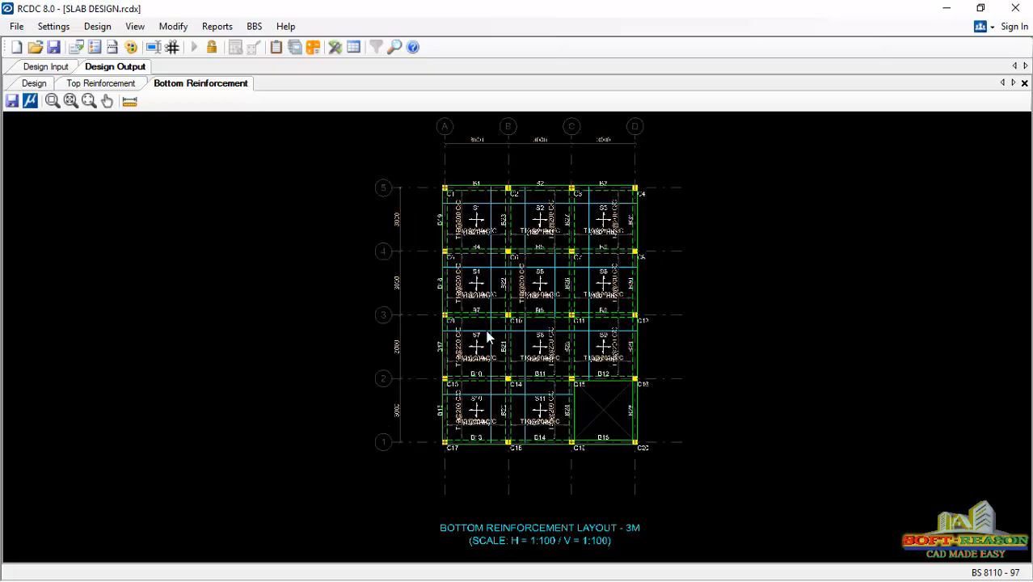